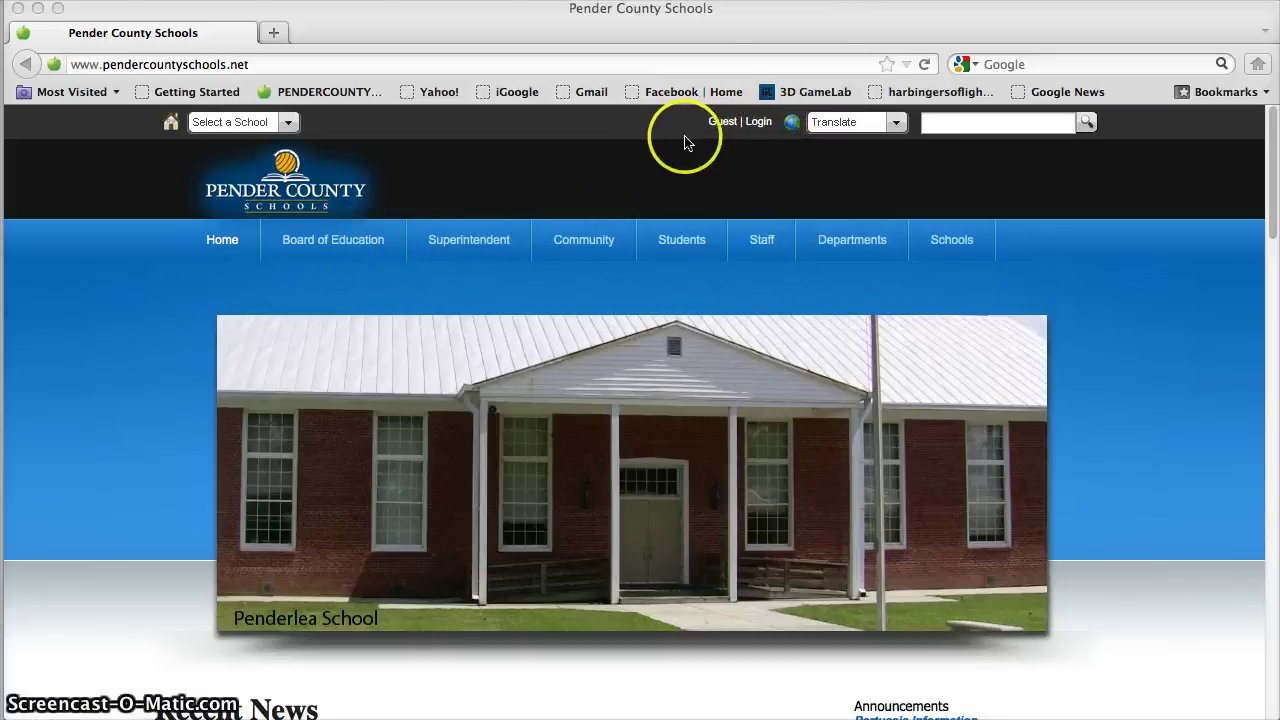
Step: Log in to the district site with the staff account's username and password
click(759, 122)
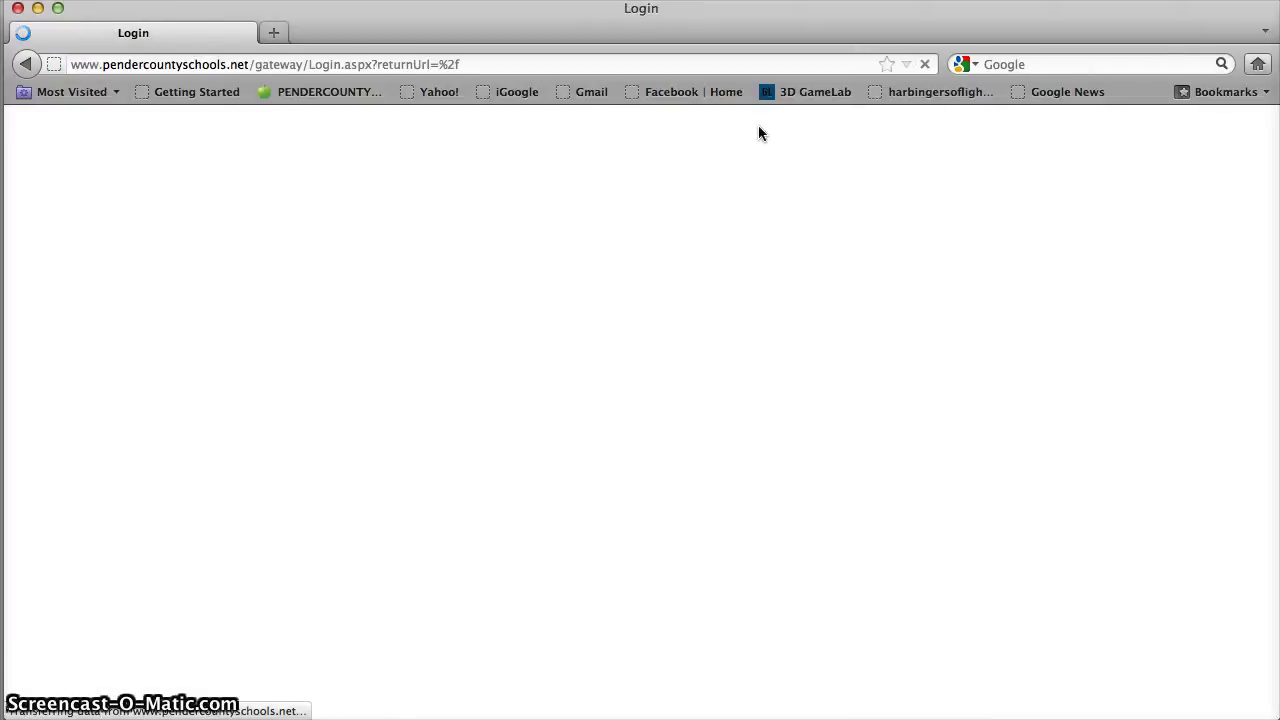
click(665, 391)
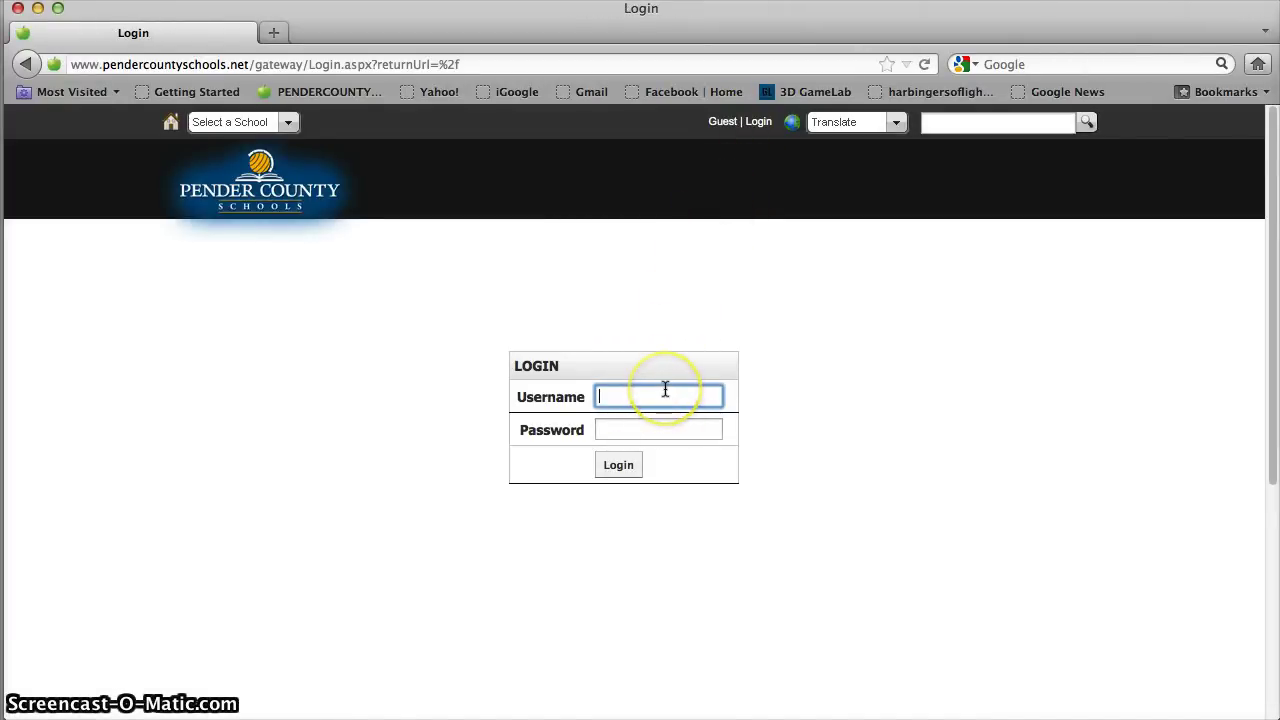
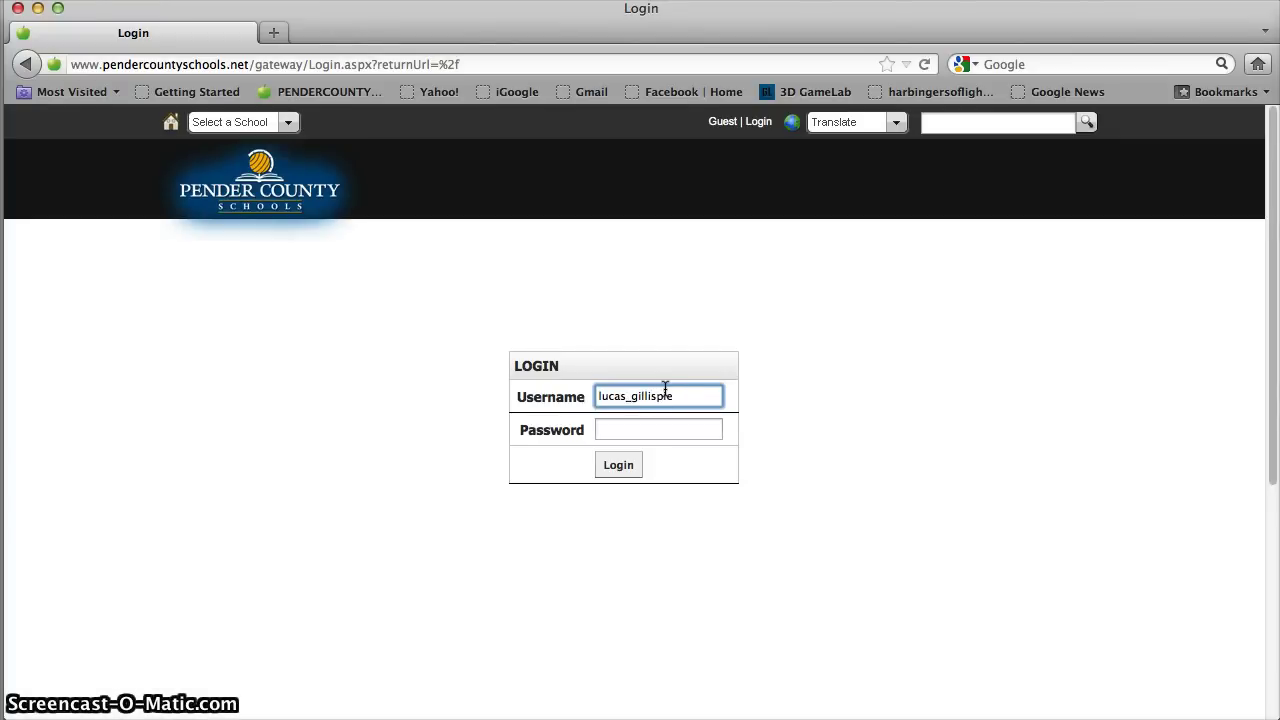
key(Tab)
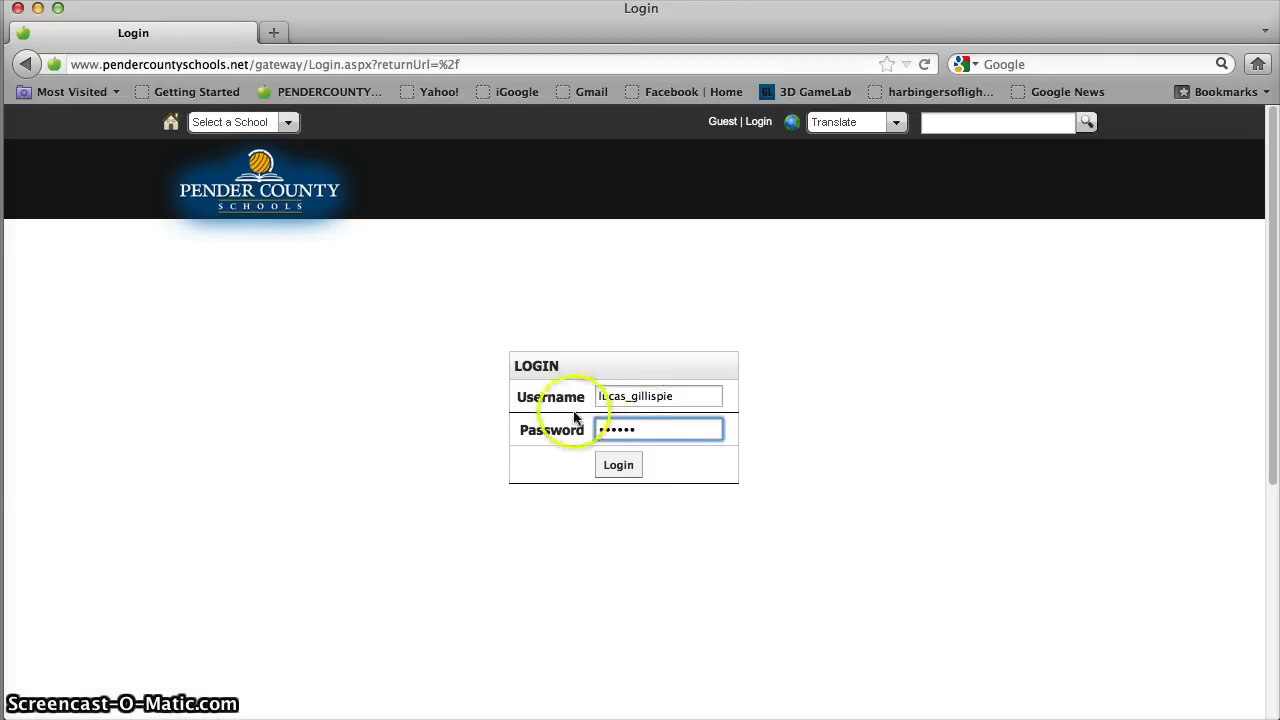
click(632, 466)
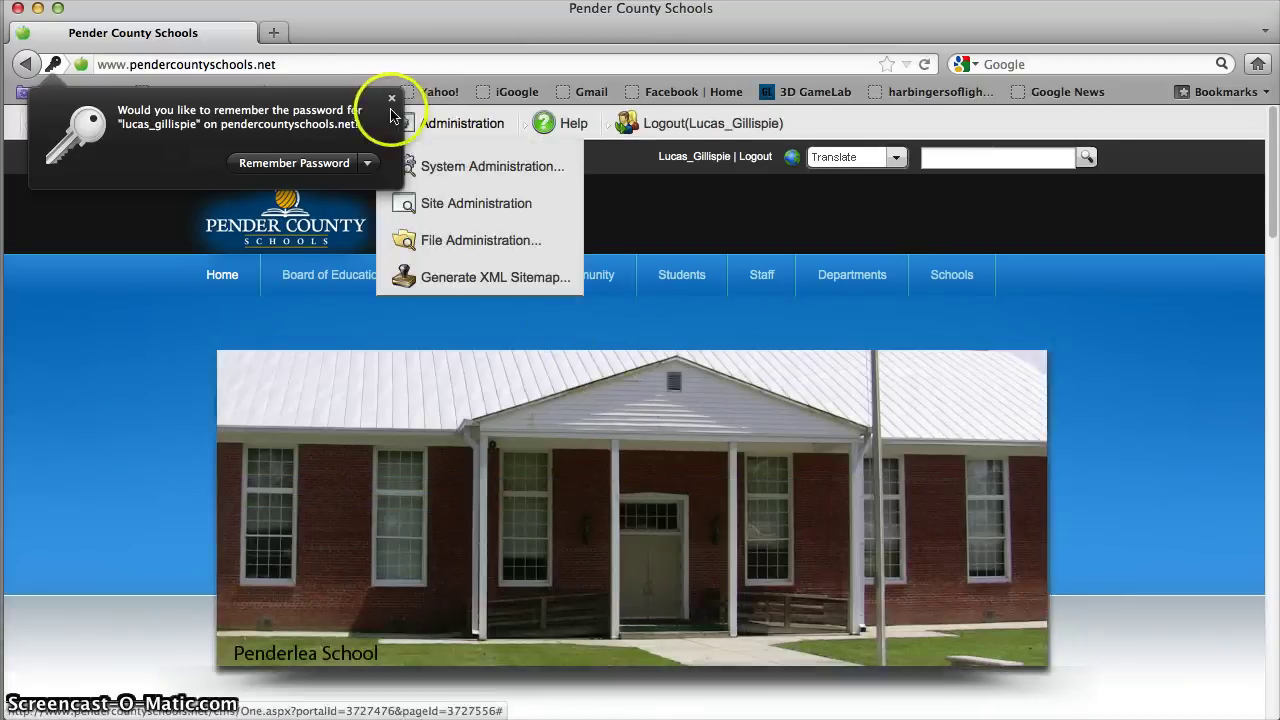
Step: Close the browser's Remember Password popup without saving the password
click(390, 104)
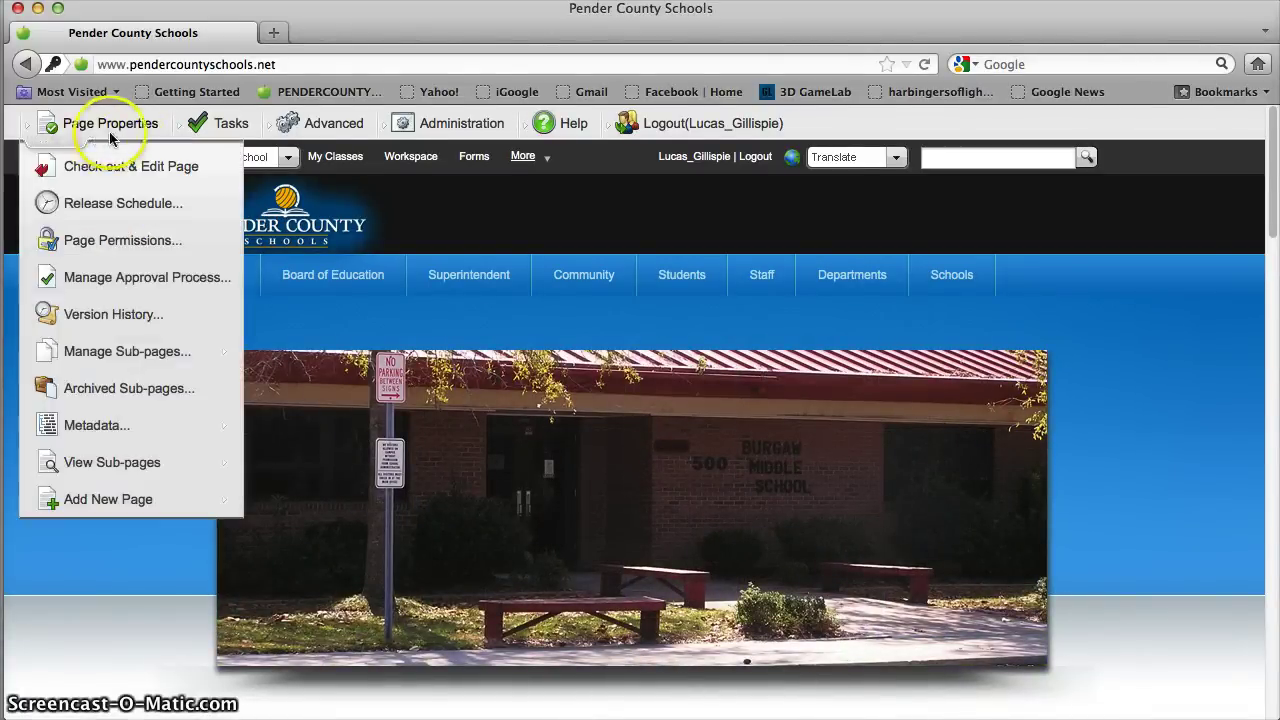
mouse_move(48, 120)
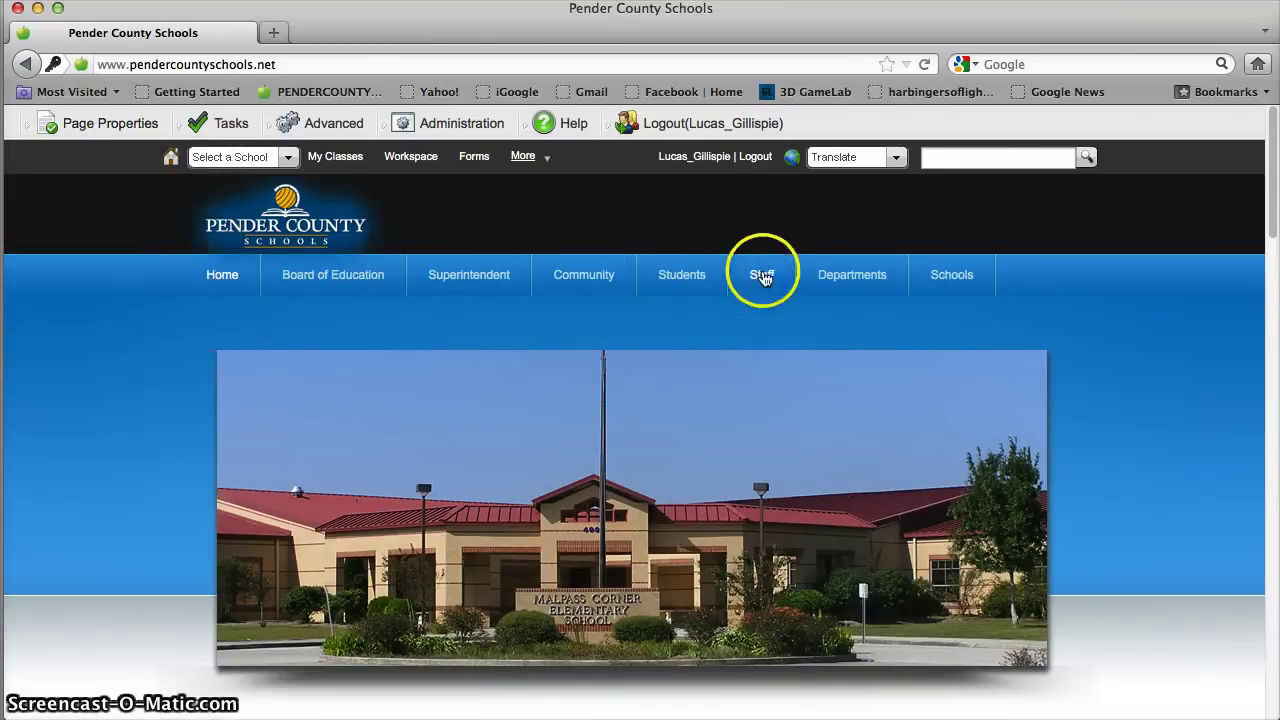
Step: Navigate to Departments > Instructional Services > Instructional Technology
mouse_move(767, 293)
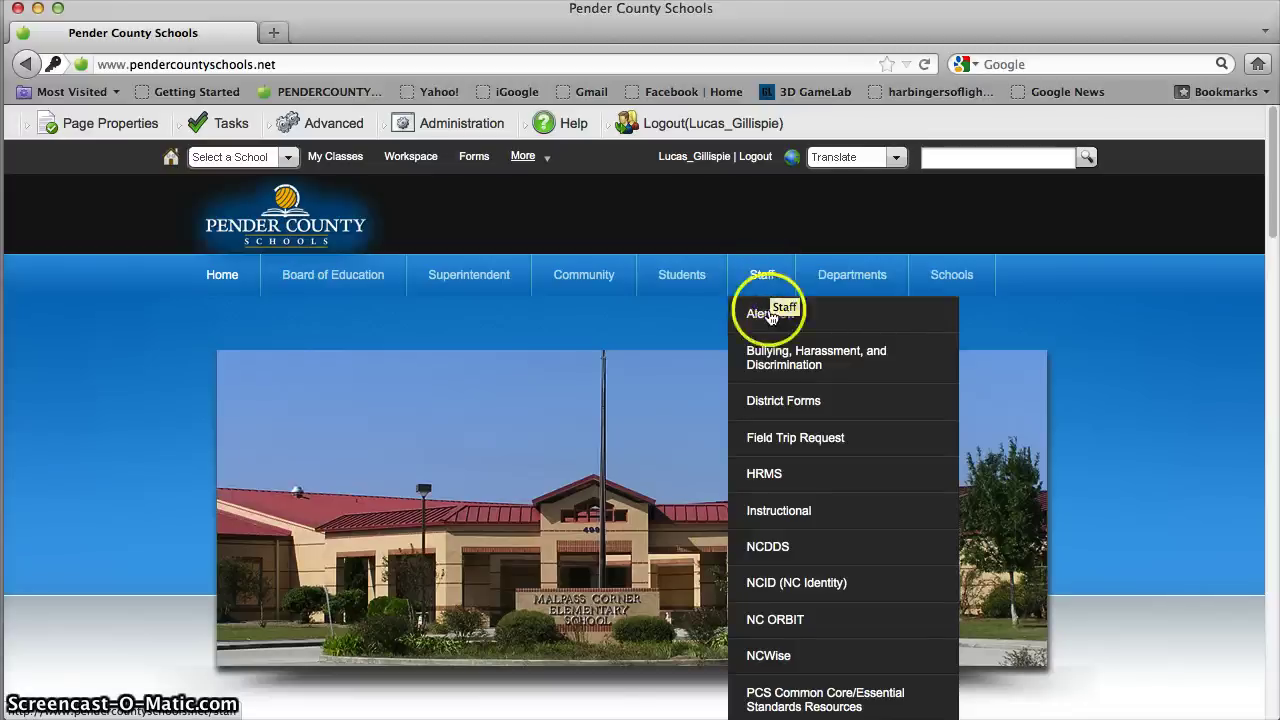
mouse_move(858, 288)
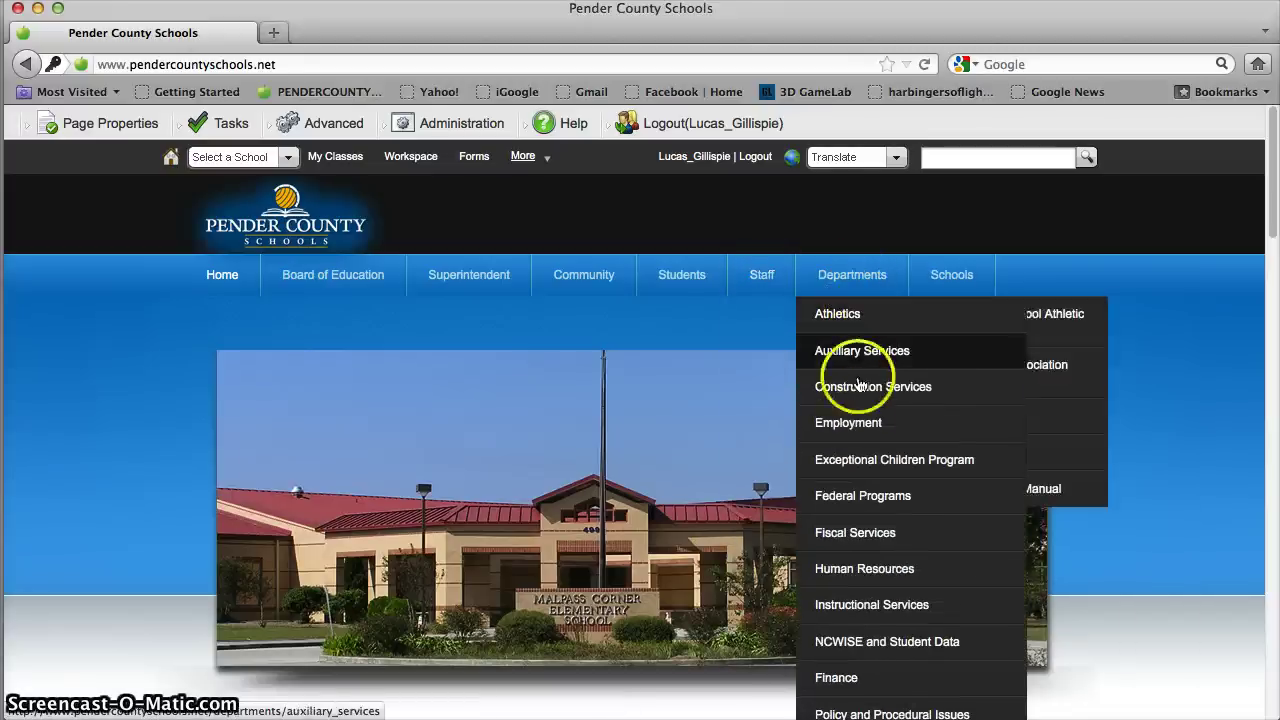
mouse_move(863, 606)
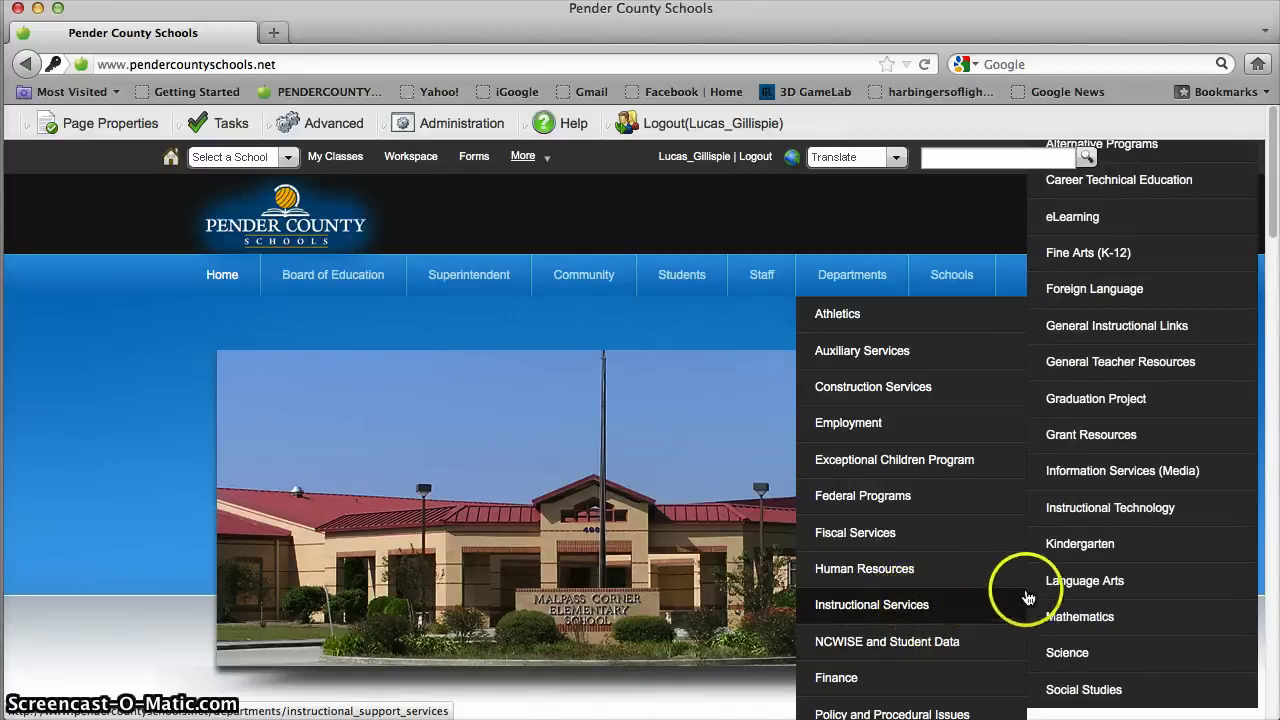
click(1085, 508)
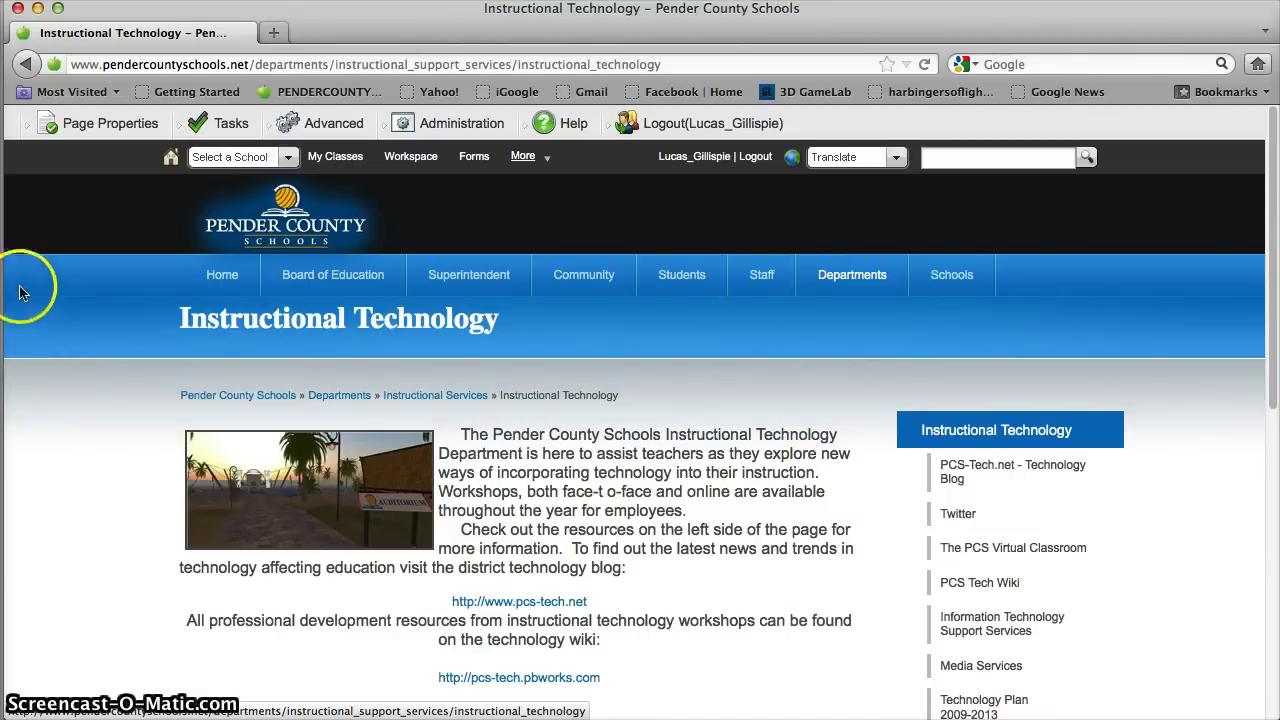
Step: Show the Page Properties menu for the Instructional Technology page
scroll(900, 425, down, 2)
scroll(900, 425, down, 3)
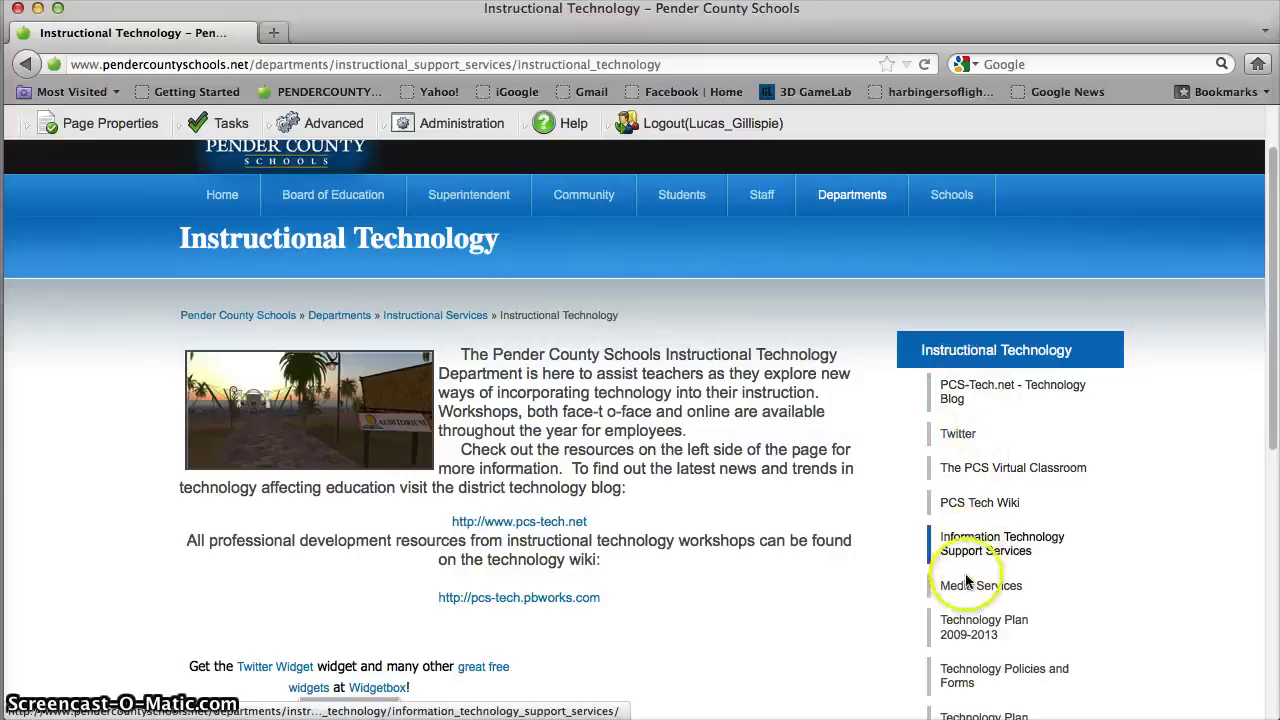
scroll(652, 442, up, 2)
scroll(652, 442, up, 1)
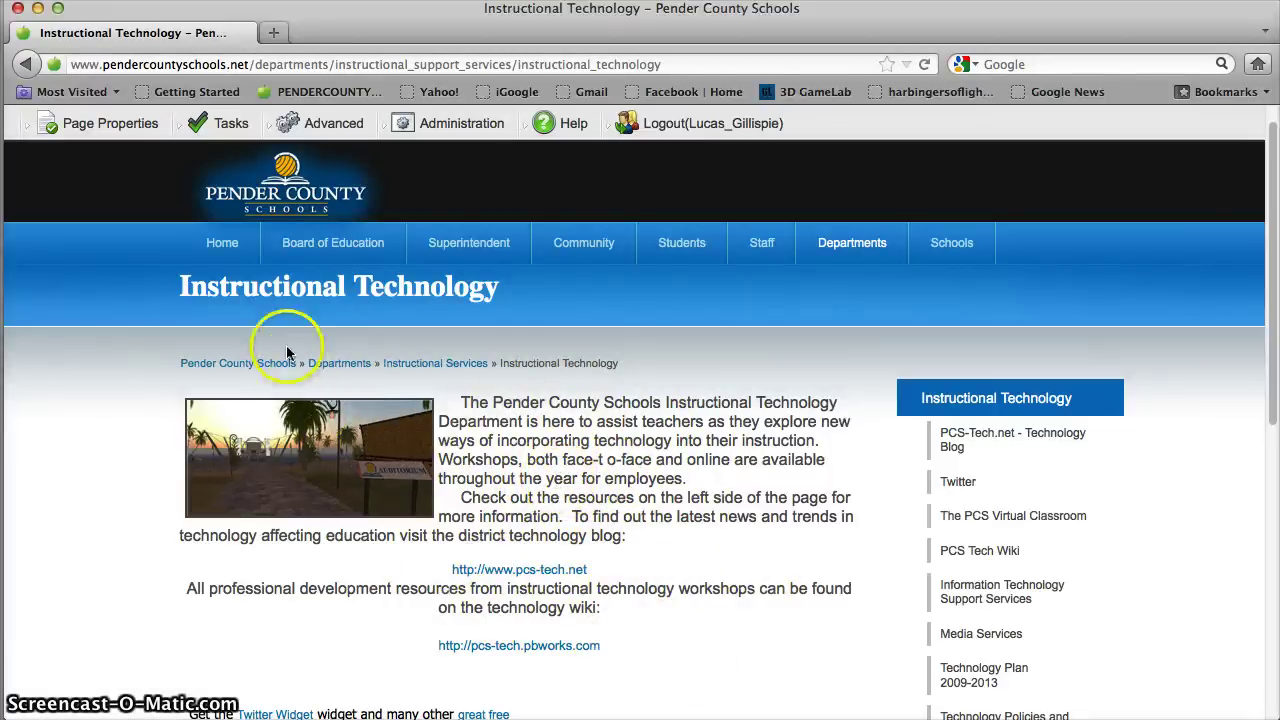
click(114, 126)
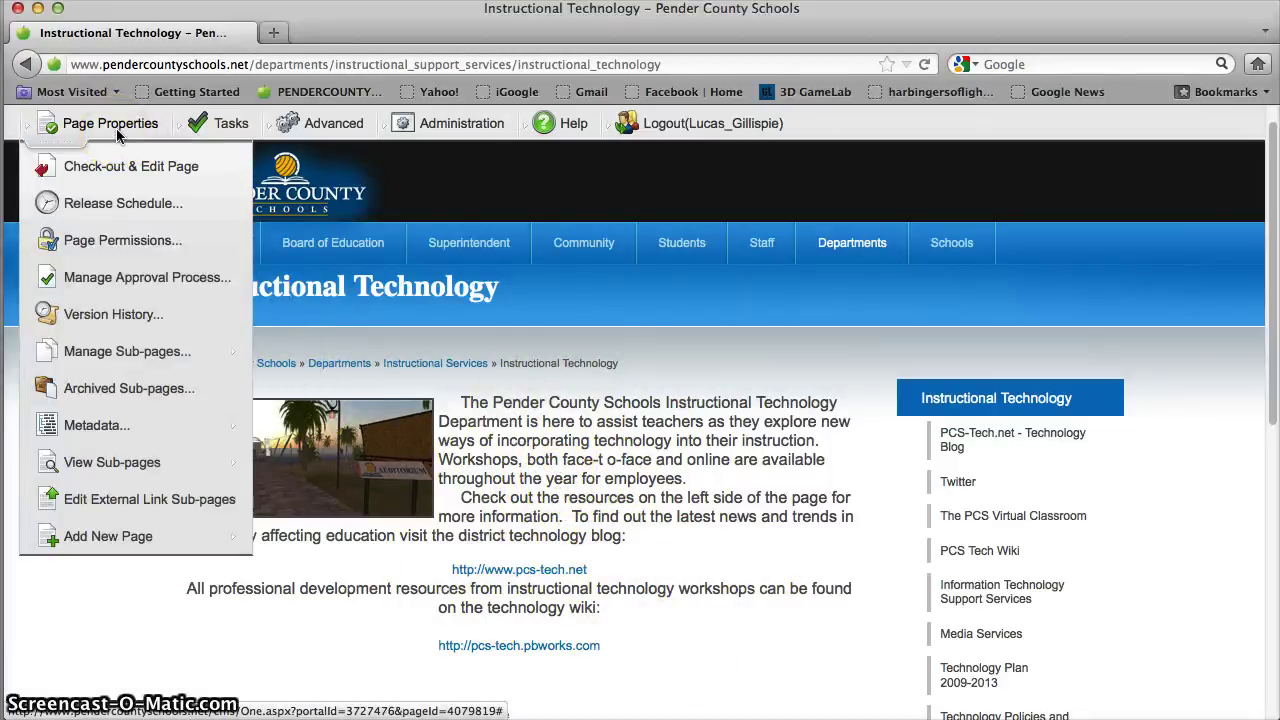
Step: Use Check-out & Edit Page to load the page's content into the editor
click(117, 170)
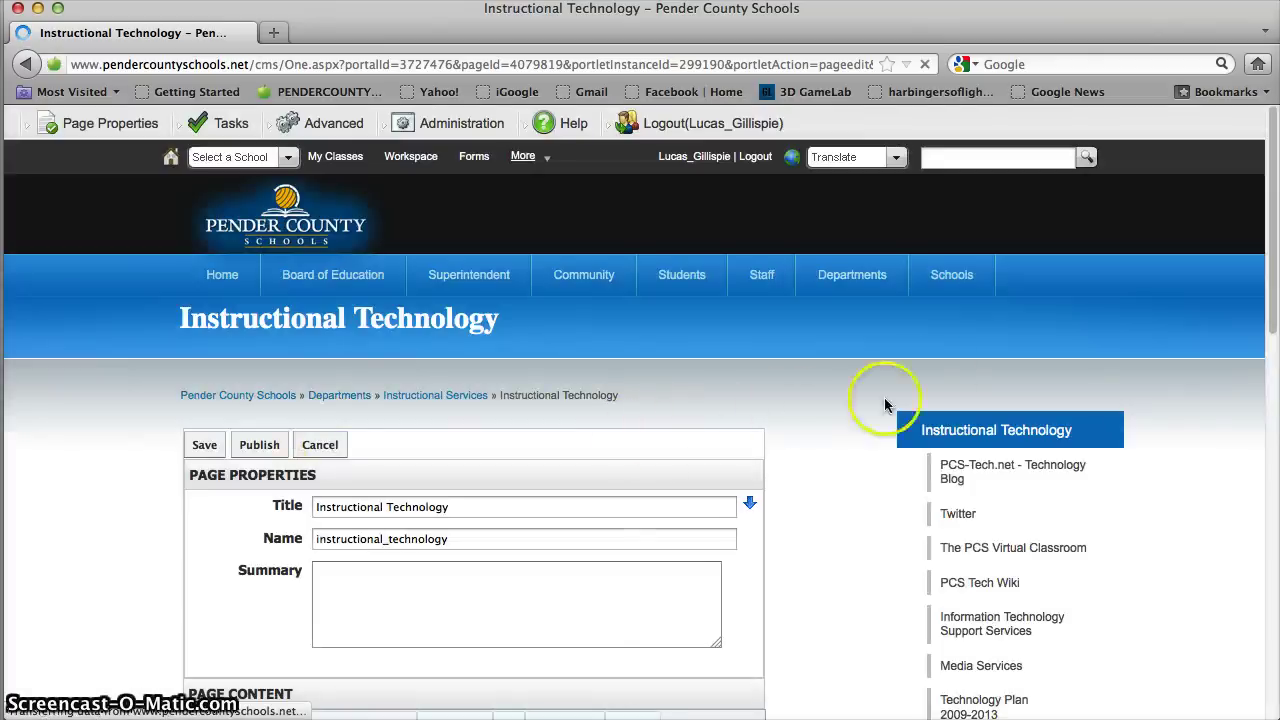
drag(1273, 186, 1276, 380)
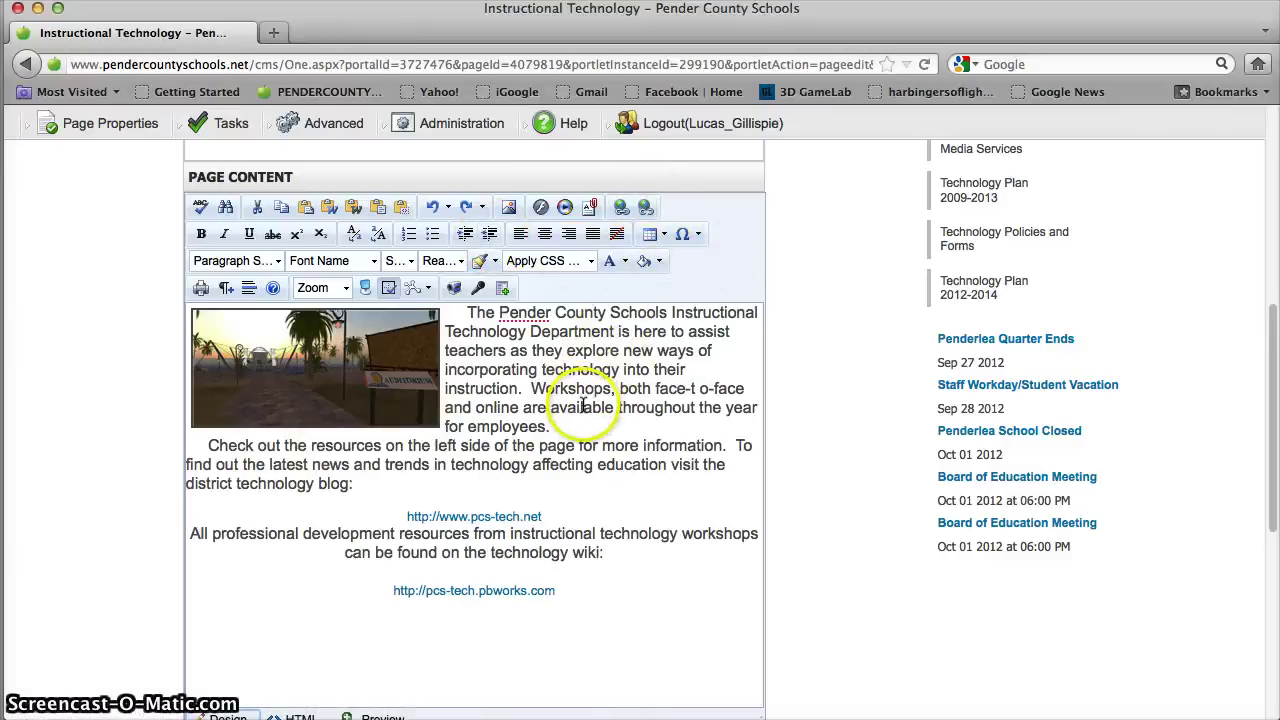
Step: Add a new Normal-format line below the pbworks link in the page content
click(570, 557)
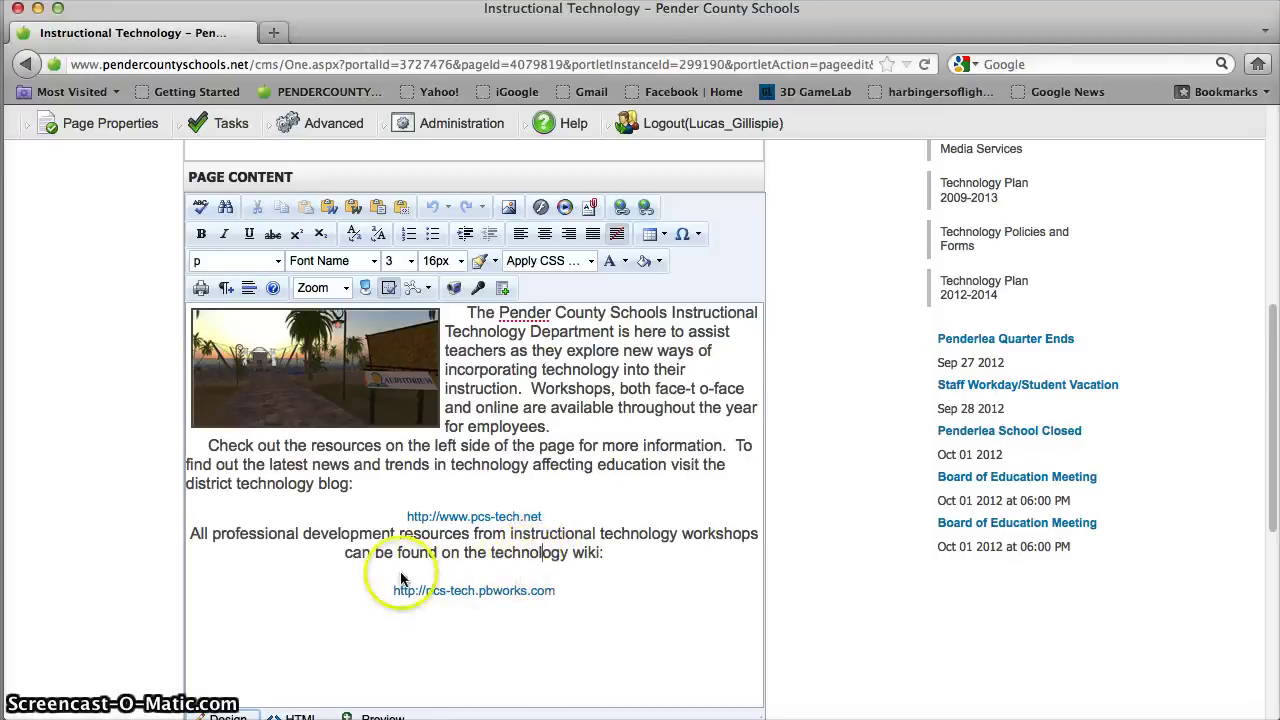
click(541, 552)
click(601, 594)
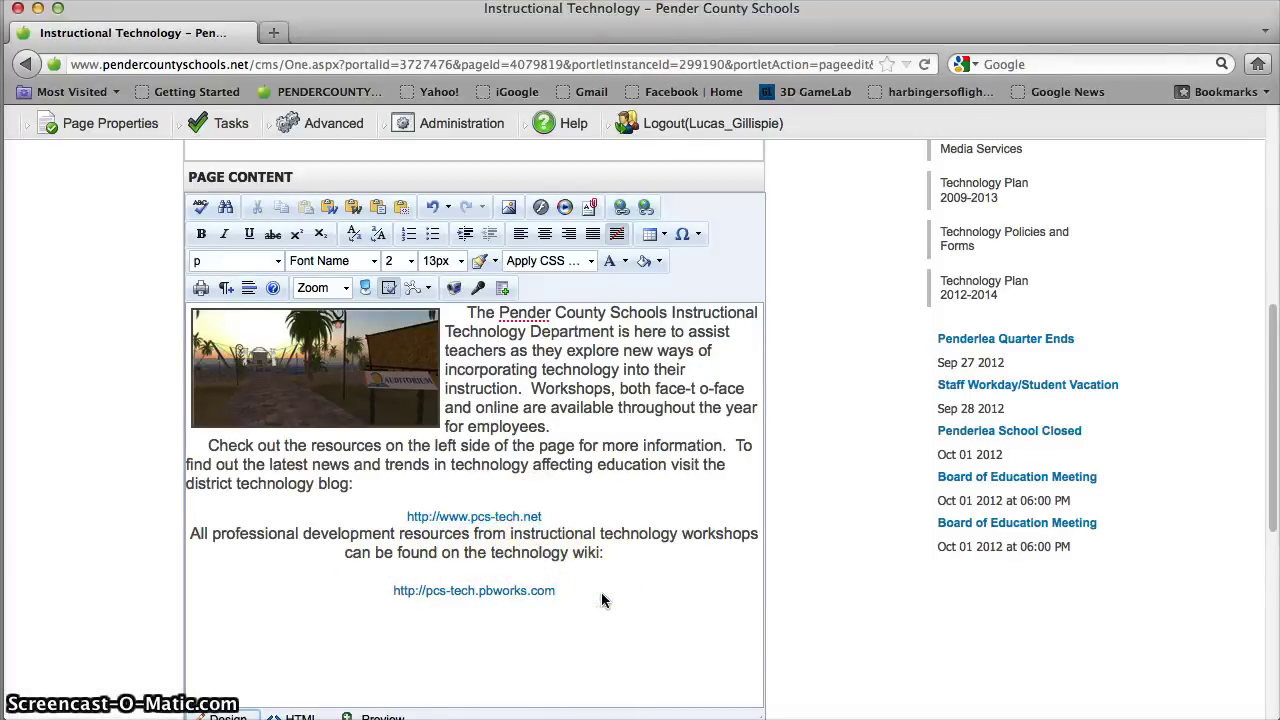
key(Return)
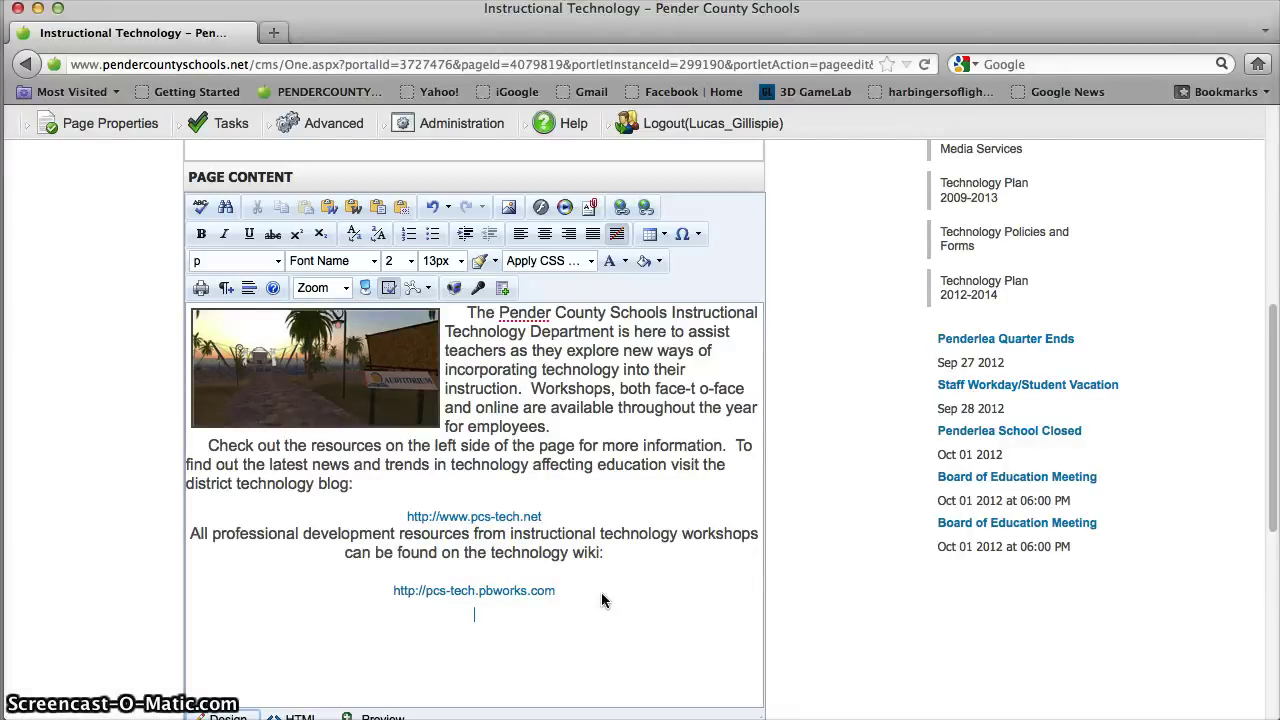
click(566, 550)
scroll(275, 280, up, 2)
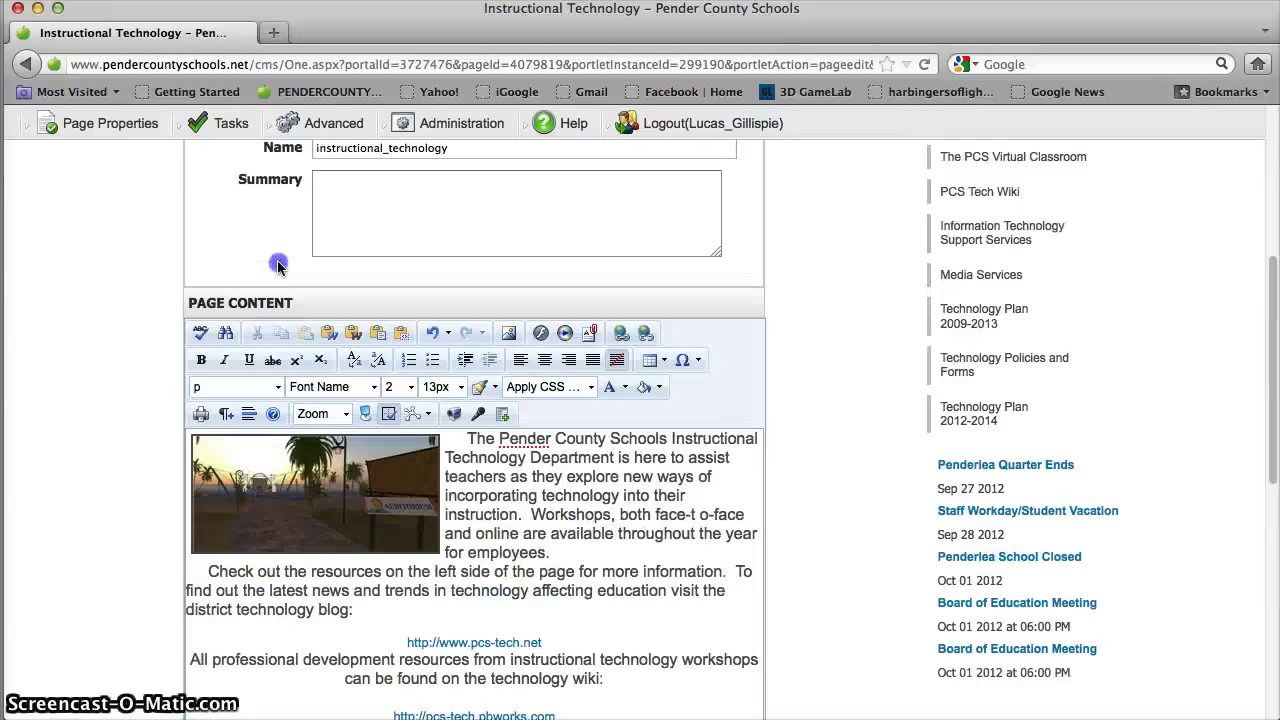
click(272, 387)
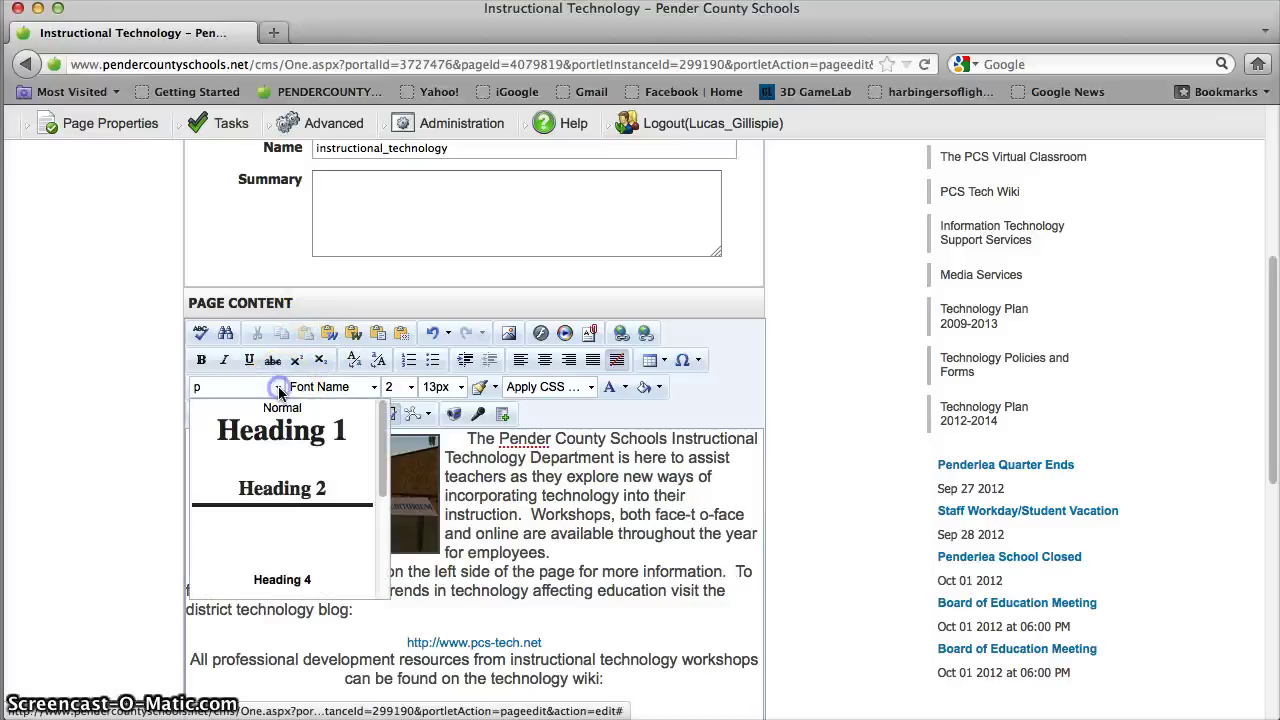
click(282, 408)
scroll(288, 412, down, 1)
Step: Write 'Be sure to check our district Facebook Page!' on the new bottom line
click(612, 512)
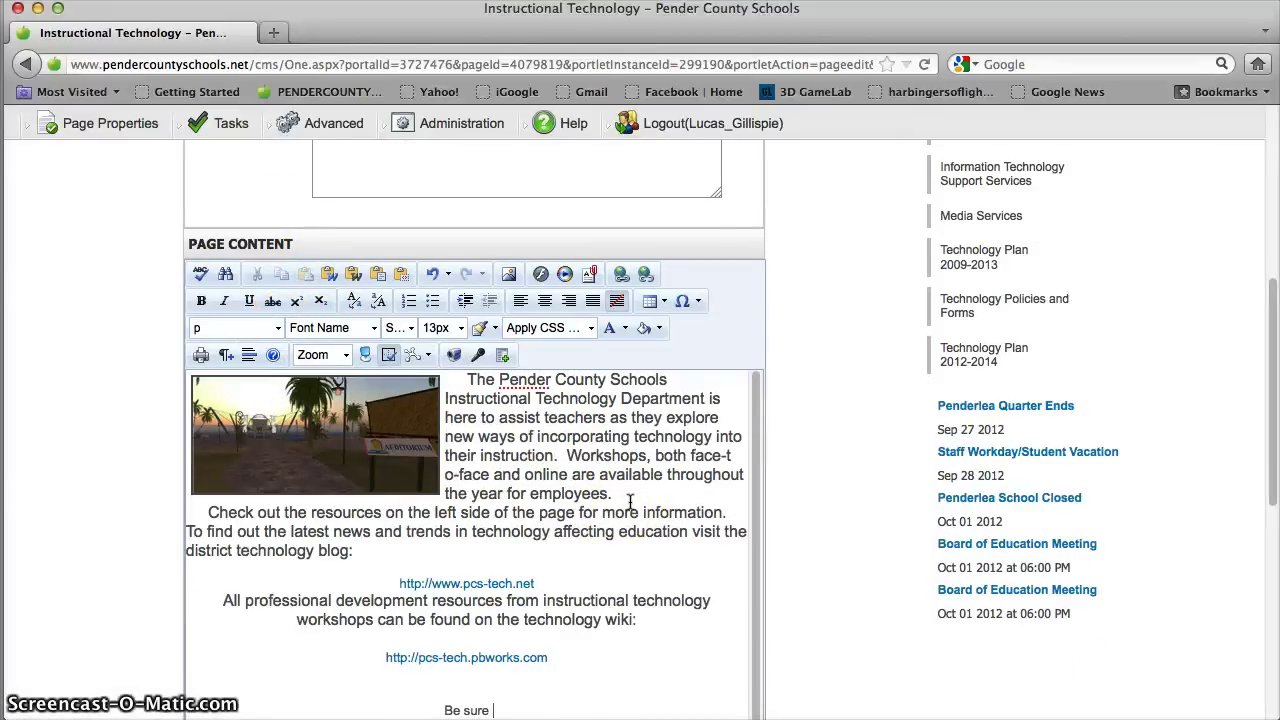
text(check out )
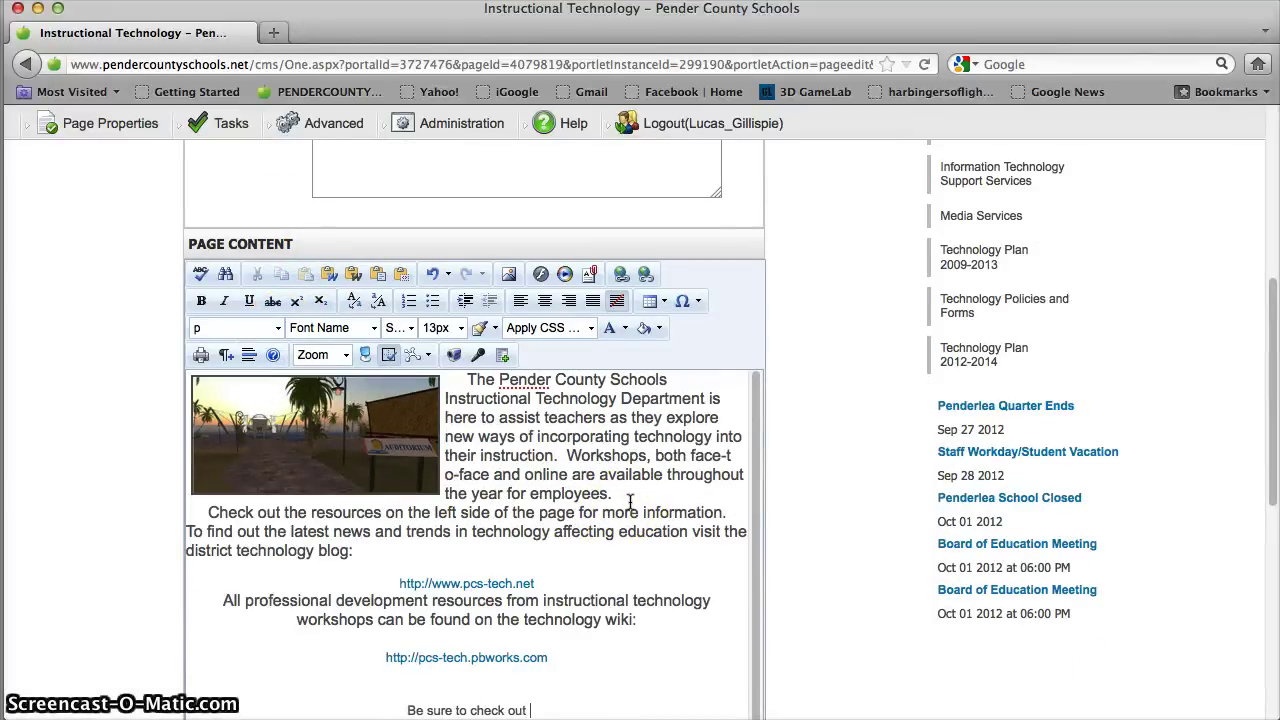
text( district Fa)
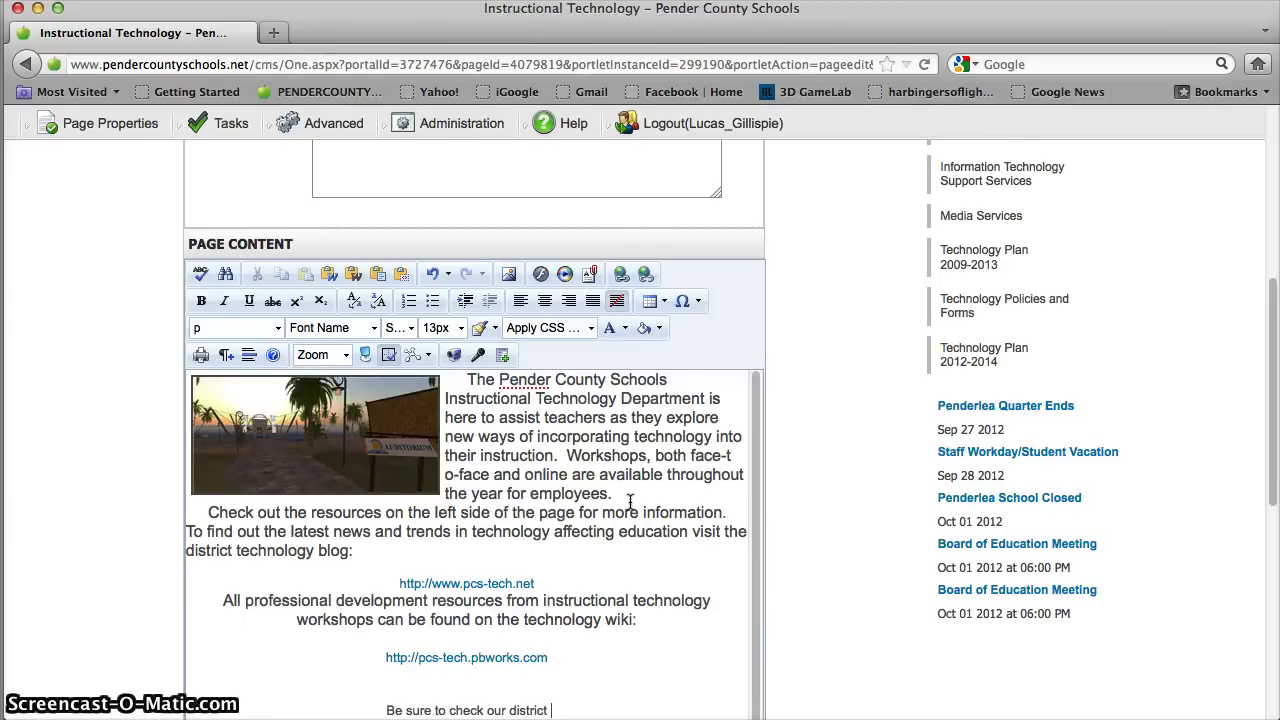
text(cebook Page!)
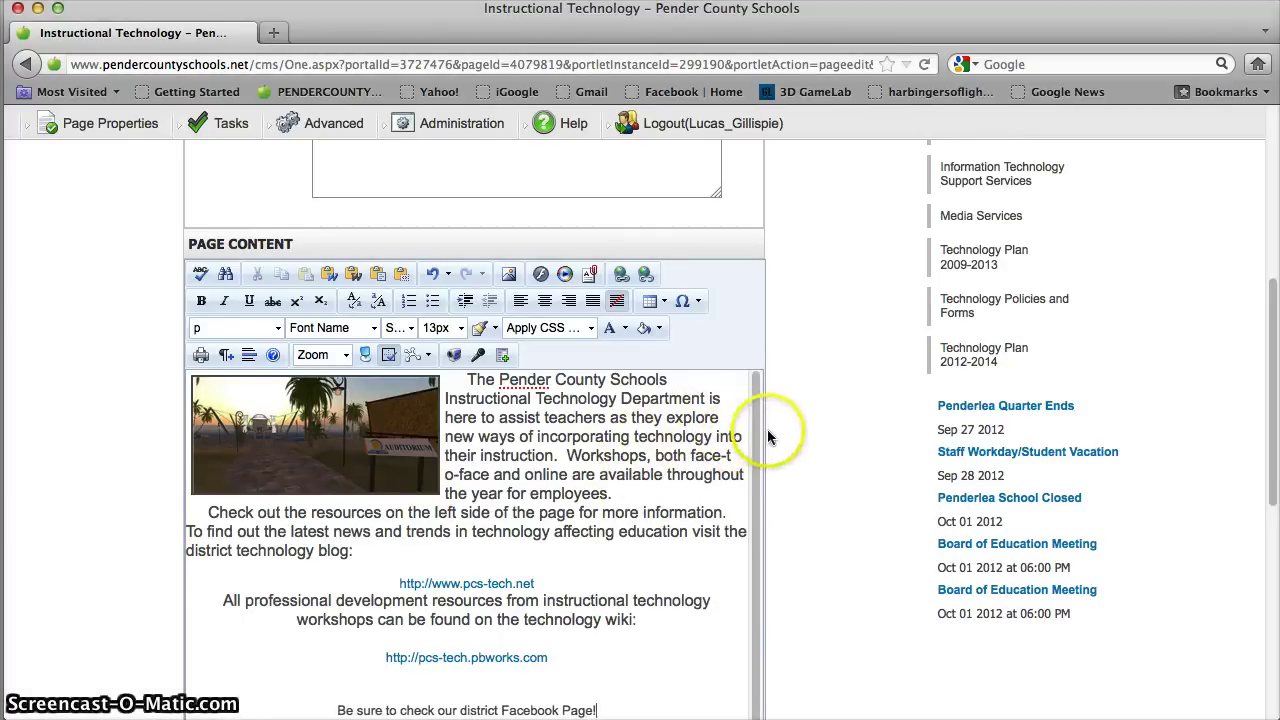
scroll(765, 400, up, 1)
scroll(762, 440, down, 3)
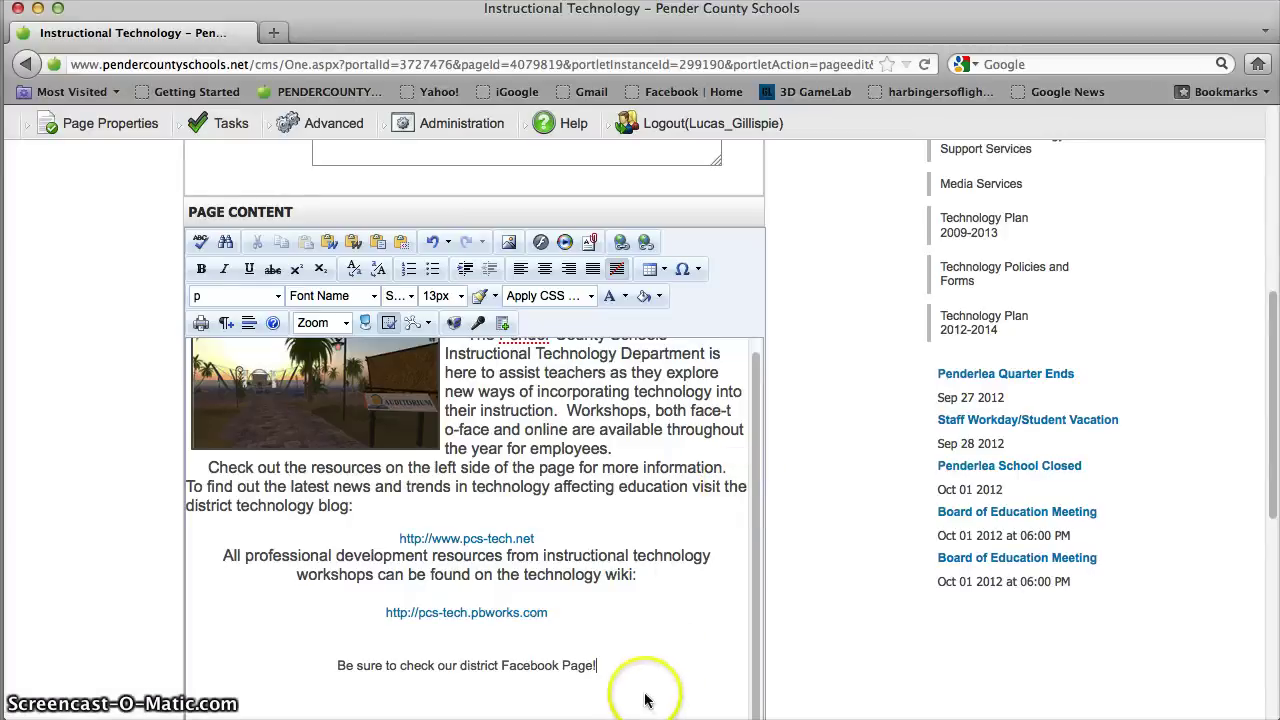
click(494, 650)
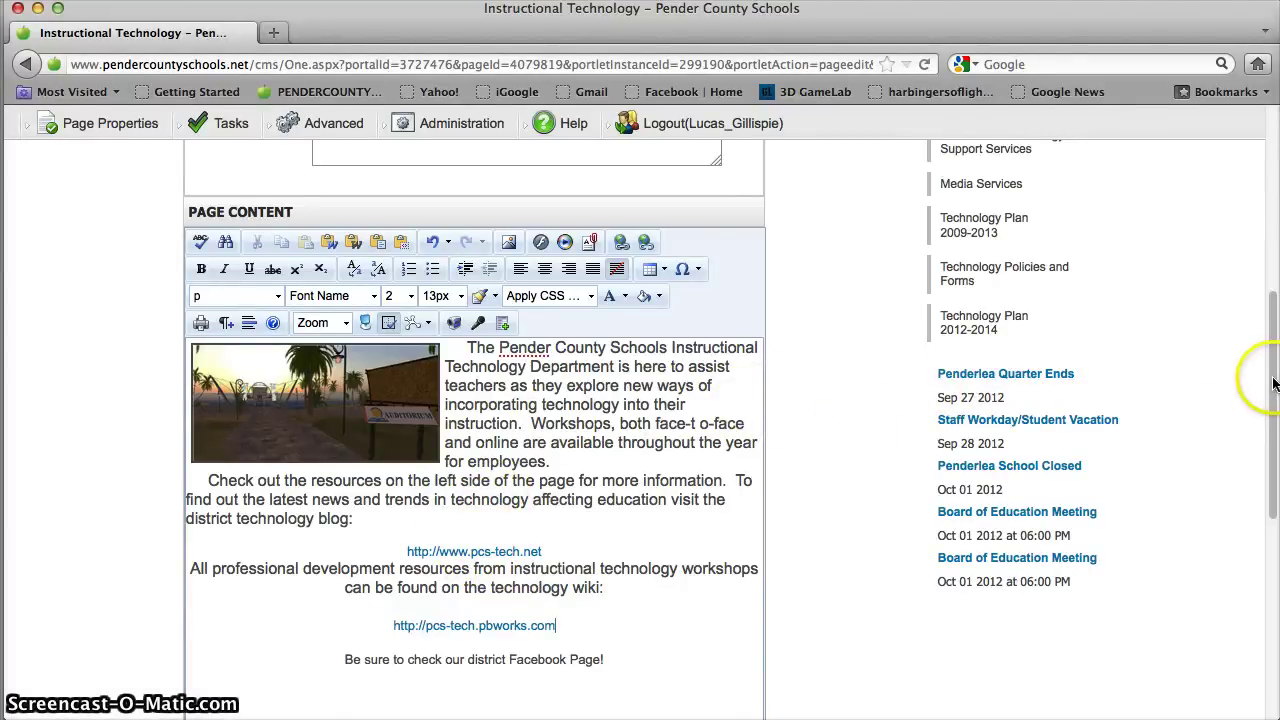
drag(1272, 382, 1275, 468)
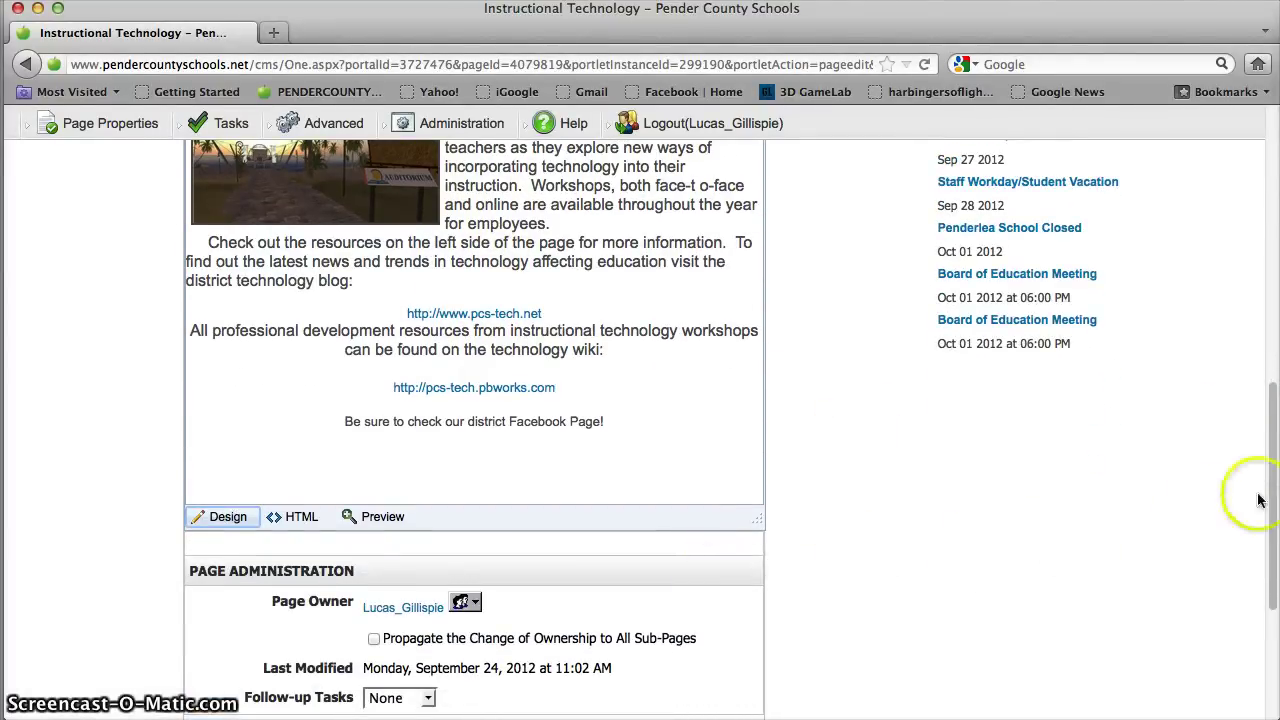
drag(1272, 434, 1270, 200)
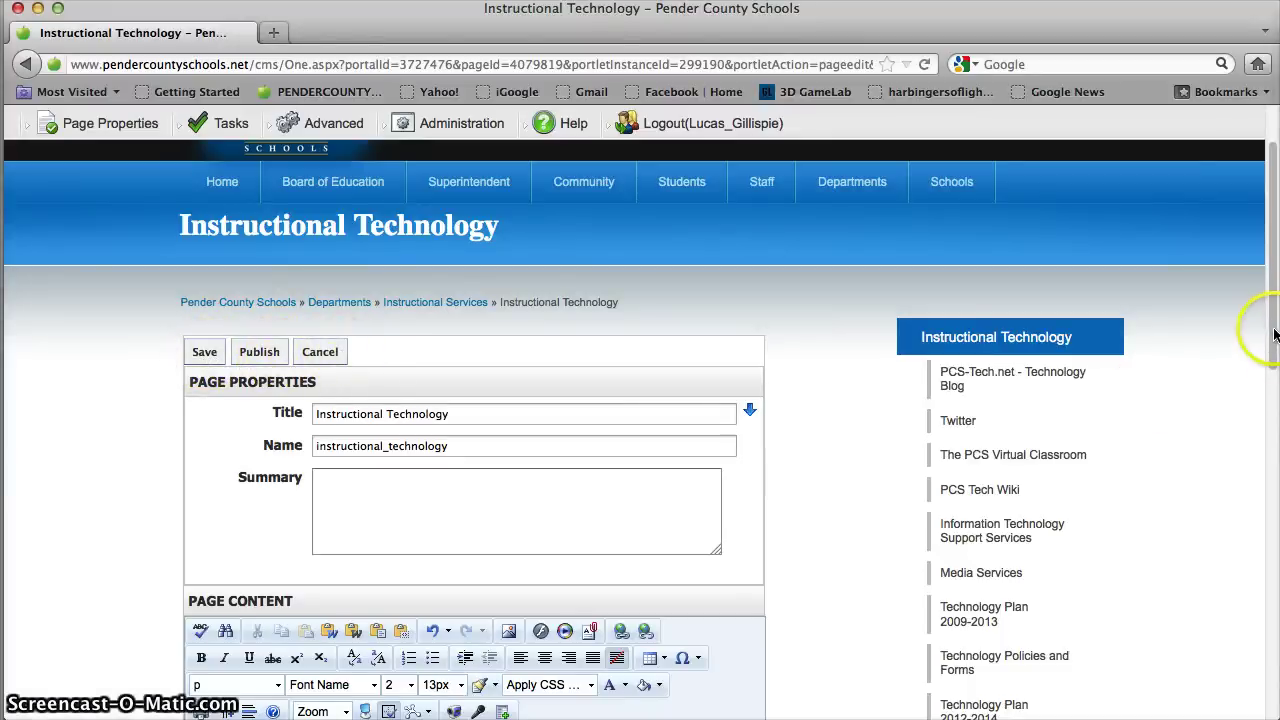
drag(1274, 334, 1266, 594)
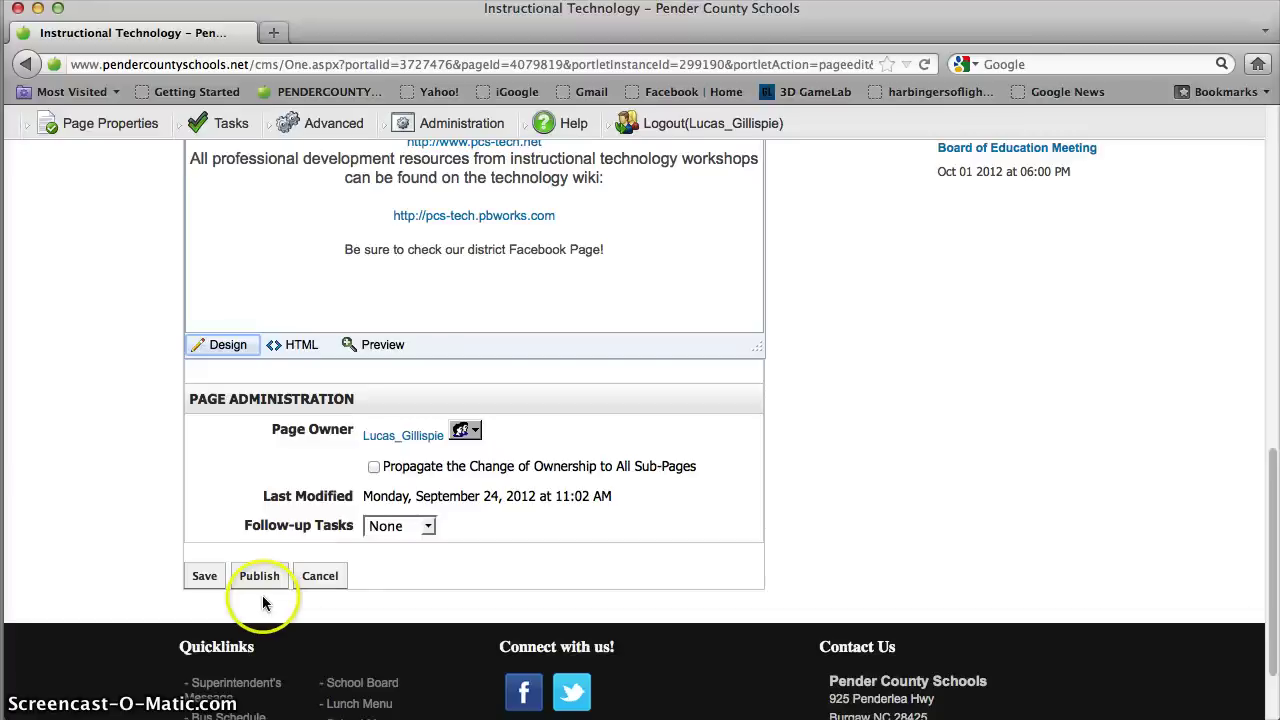
click(204, 578)
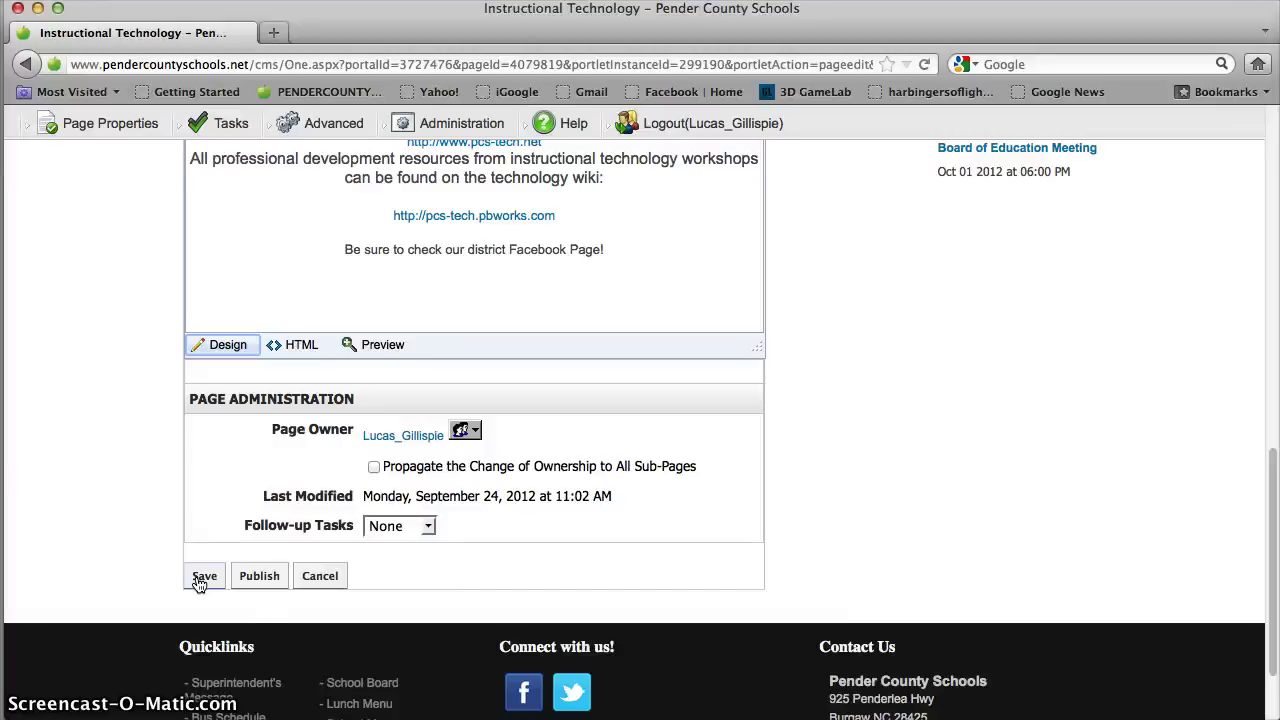
click(251, 584)
Step: Publish the edited page and check the live page ends with the Facebook line
click(259, 584)
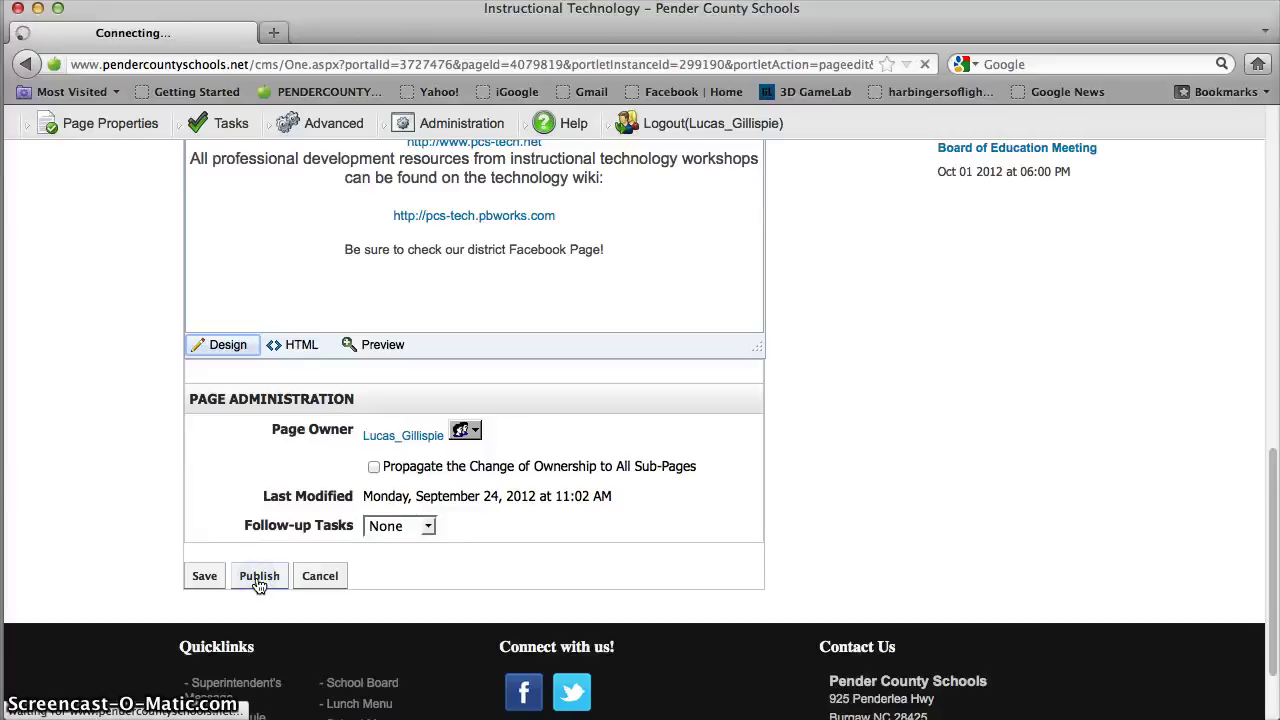
click(688, 480)
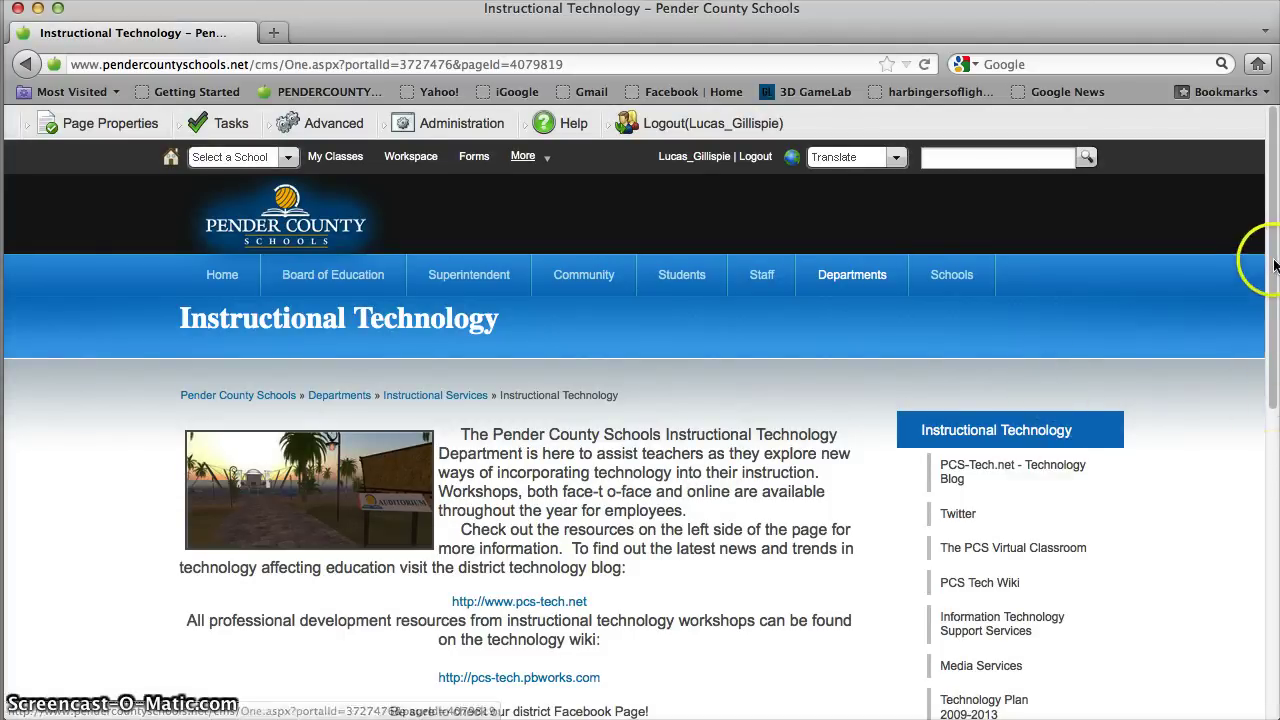
scroll(1274, 265, down, 3)
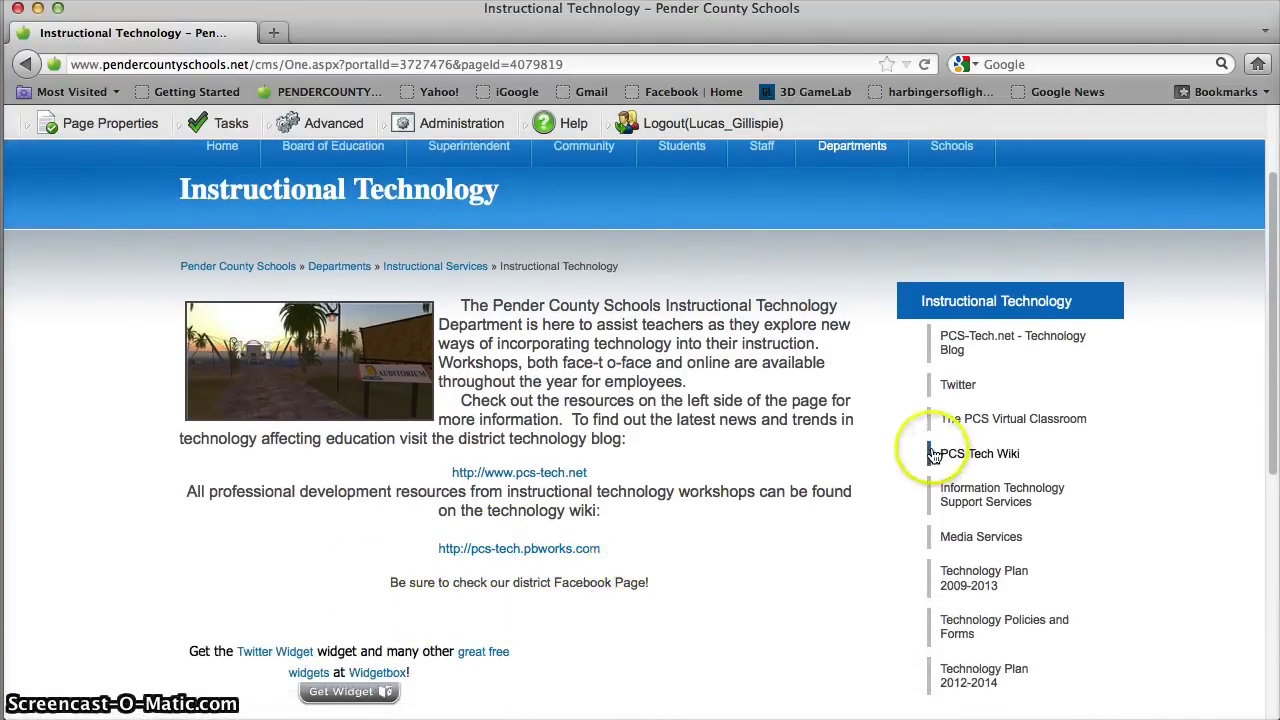
scroll(933, 455, down, 2)
scroll(933, 453, up, 5)
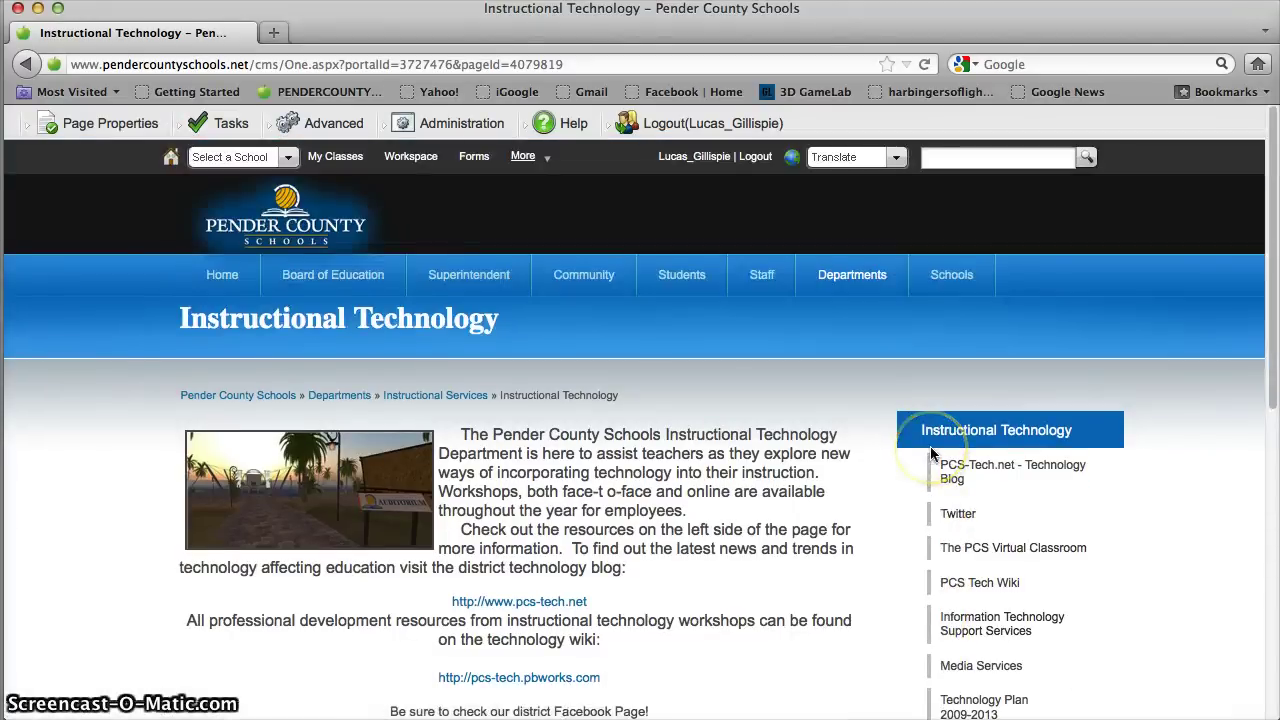
click(824, 484)
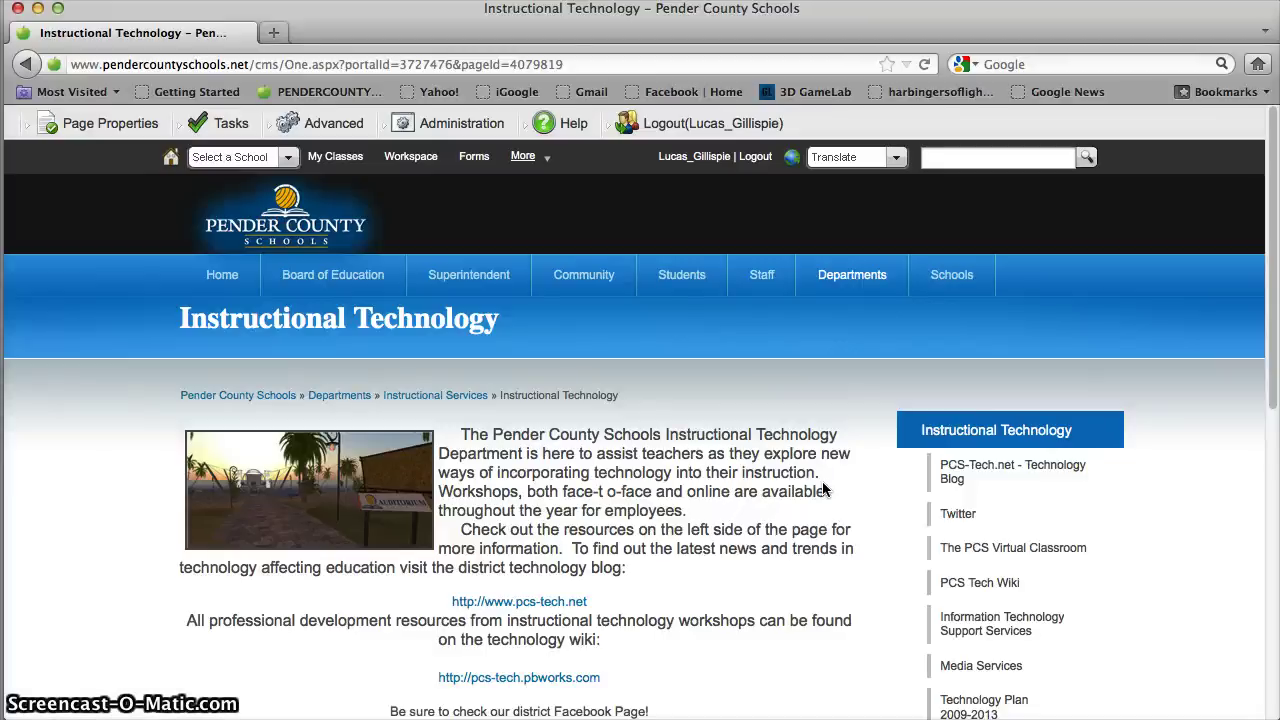
click(655, 548)
Step: Start a new Content Space Page via Page Properties > Add New Page
click(89, 131)
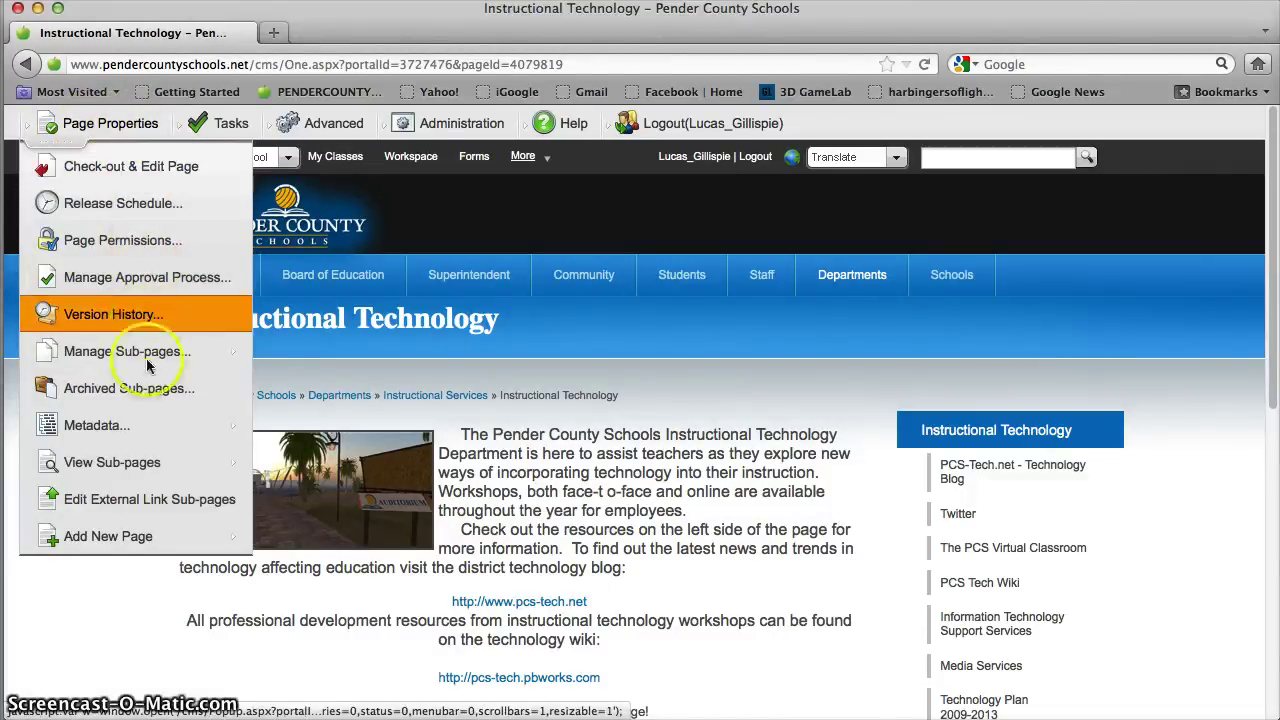
mouse_move(95, 540)
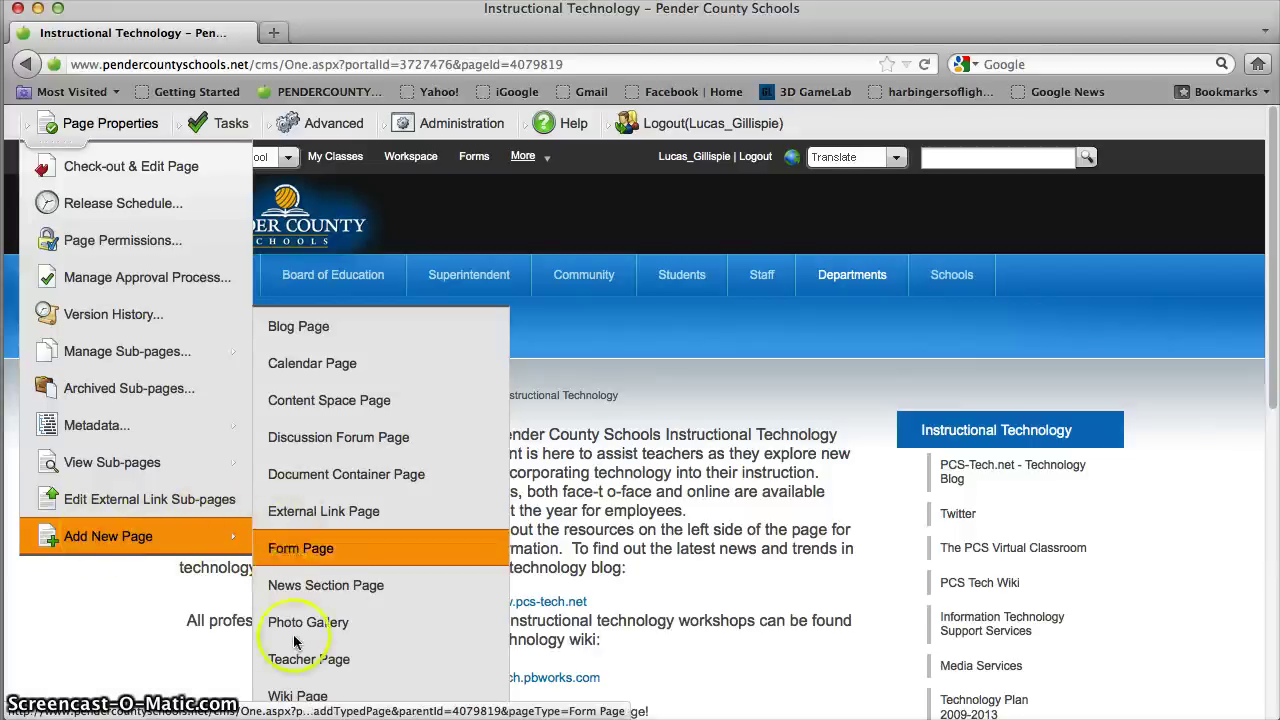
click(339, 343)
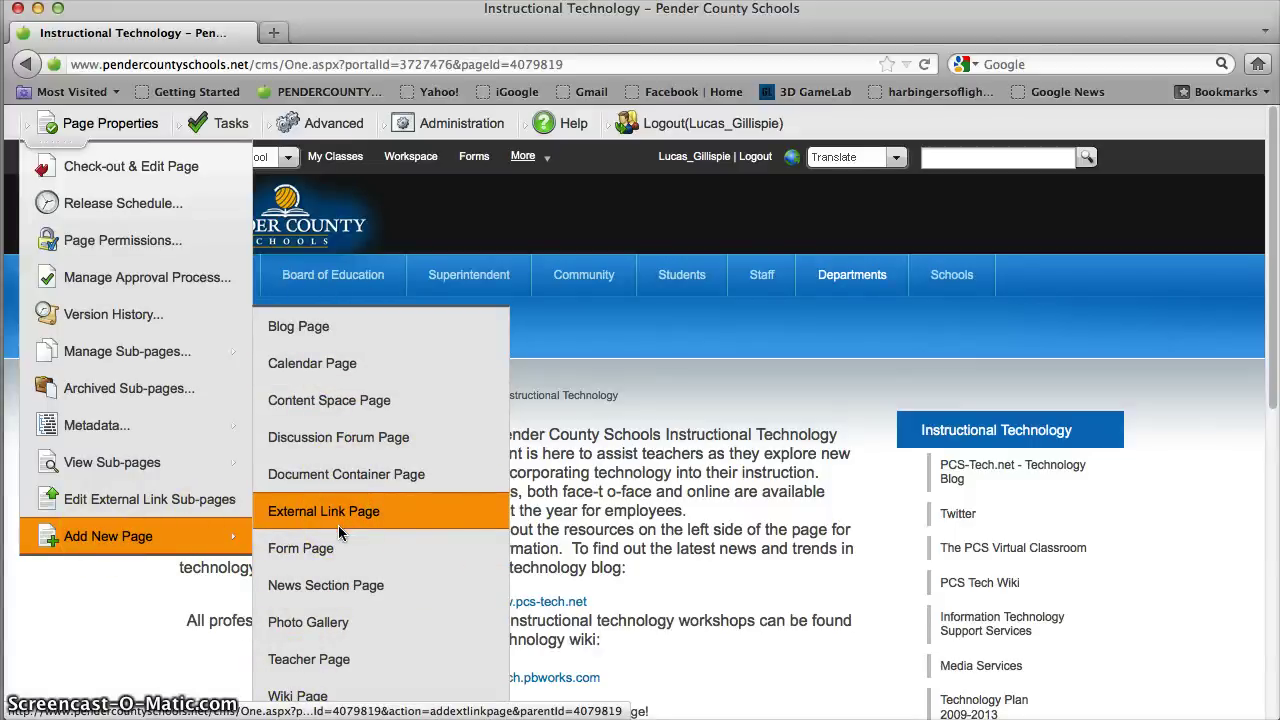
click(347, 405)
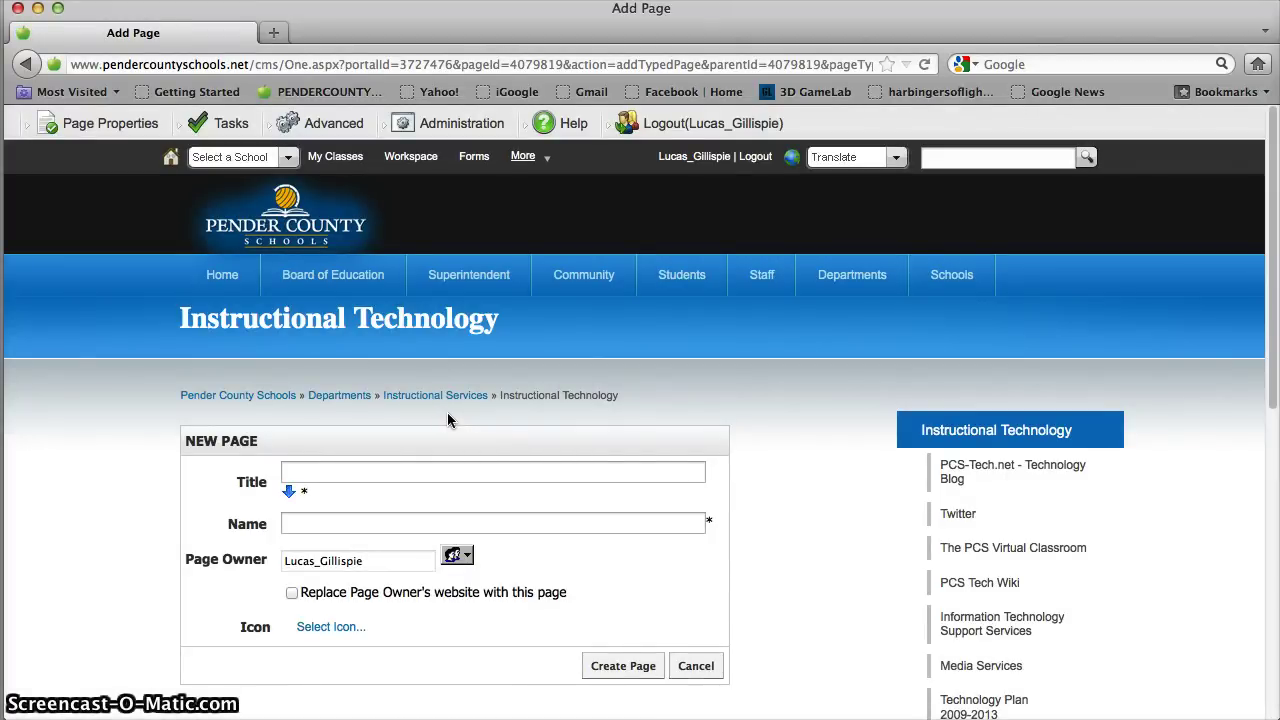
Step: Create the page 'Great Instructional Technology Videos' with name great_instructional_technology_videos
click(374, 477)
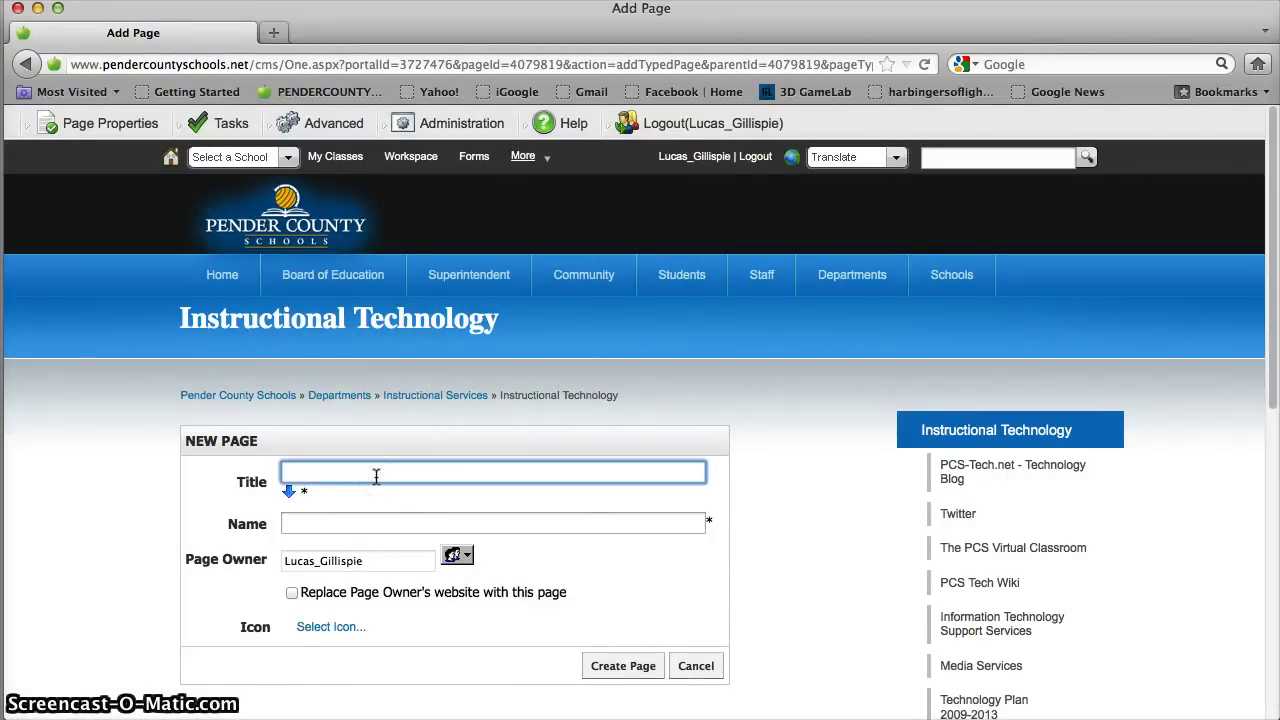
text(Great Instructional Technology Videos)
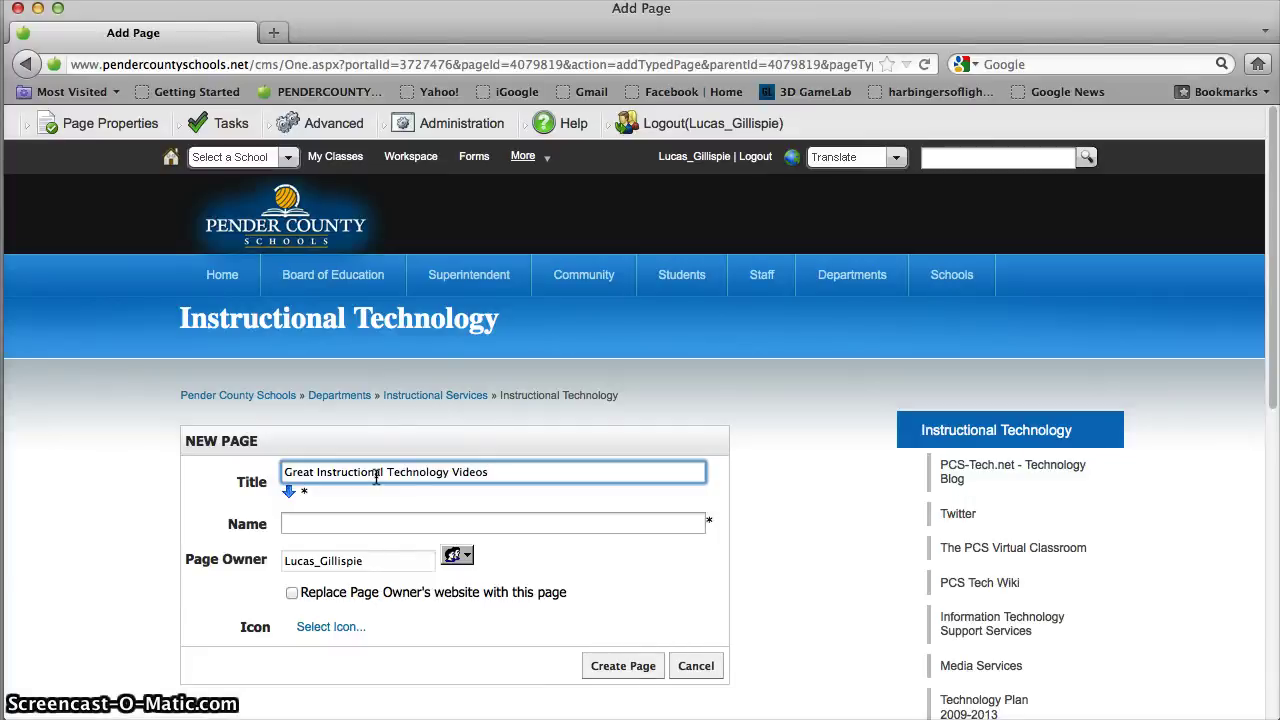
click(332, 508)
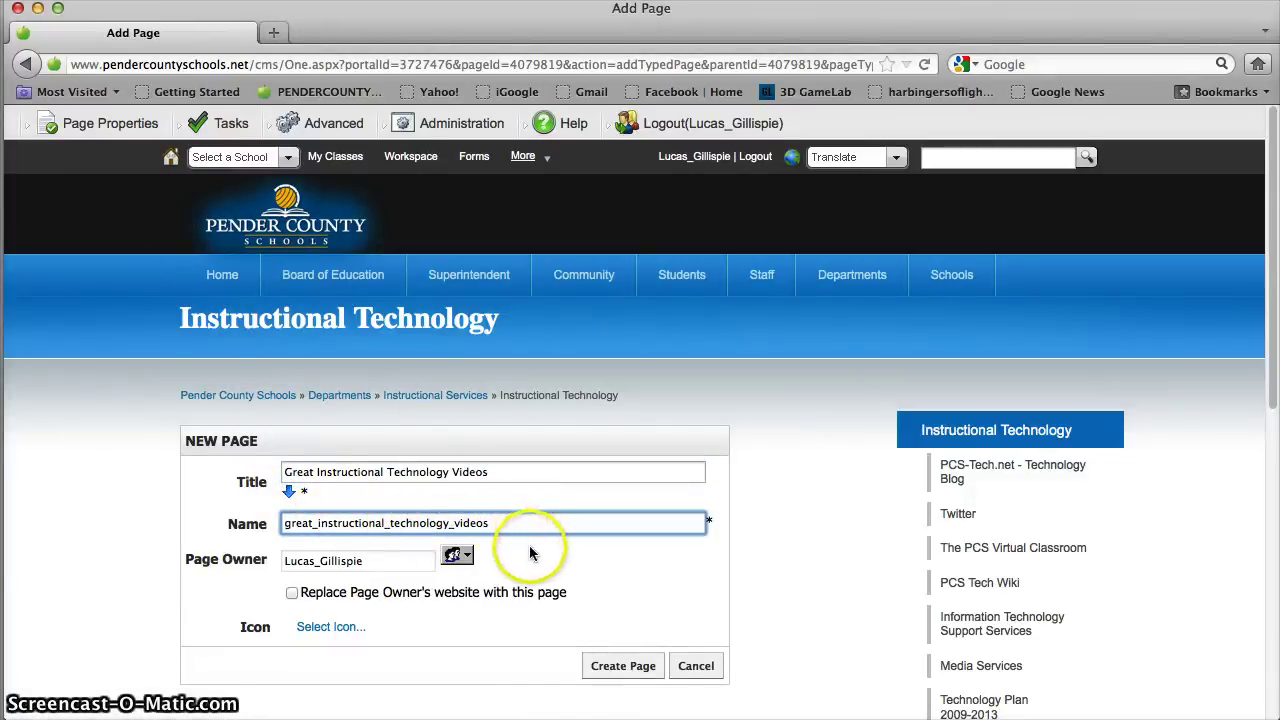
scroll(532, 553, down, 2)
scroll(371, 505, down, 1)
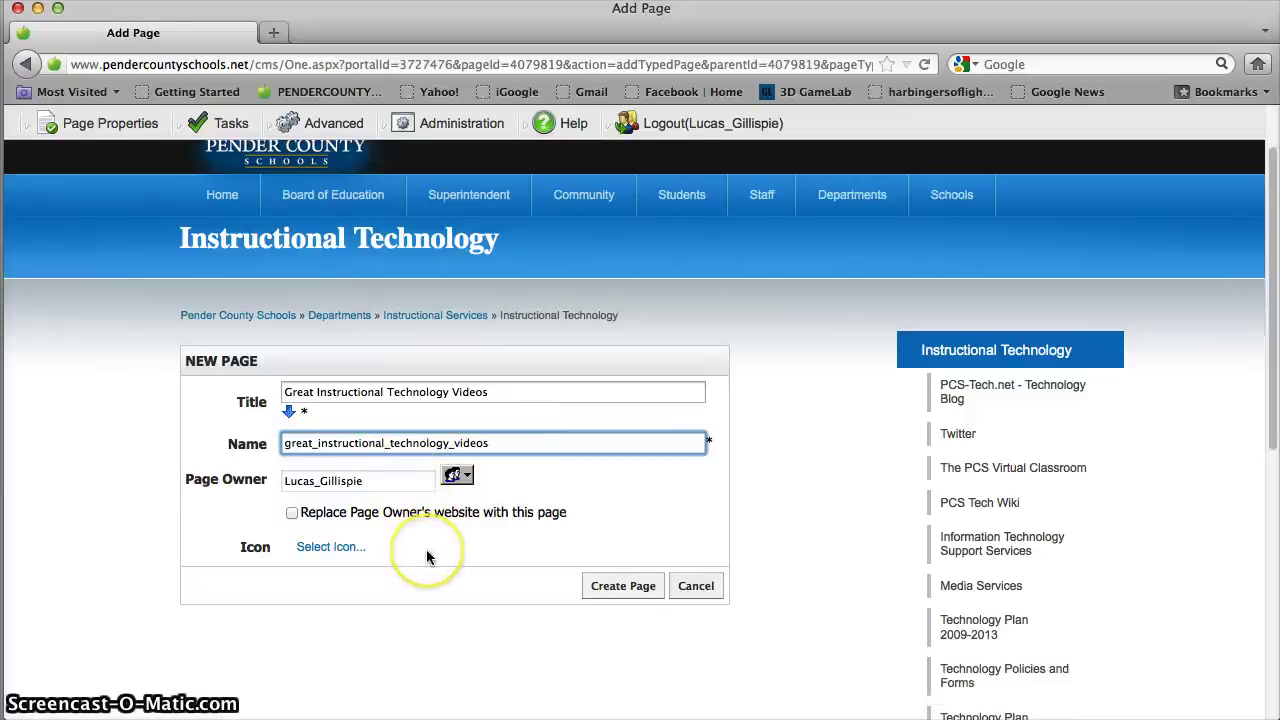
scroll(427, 556, down, 2)
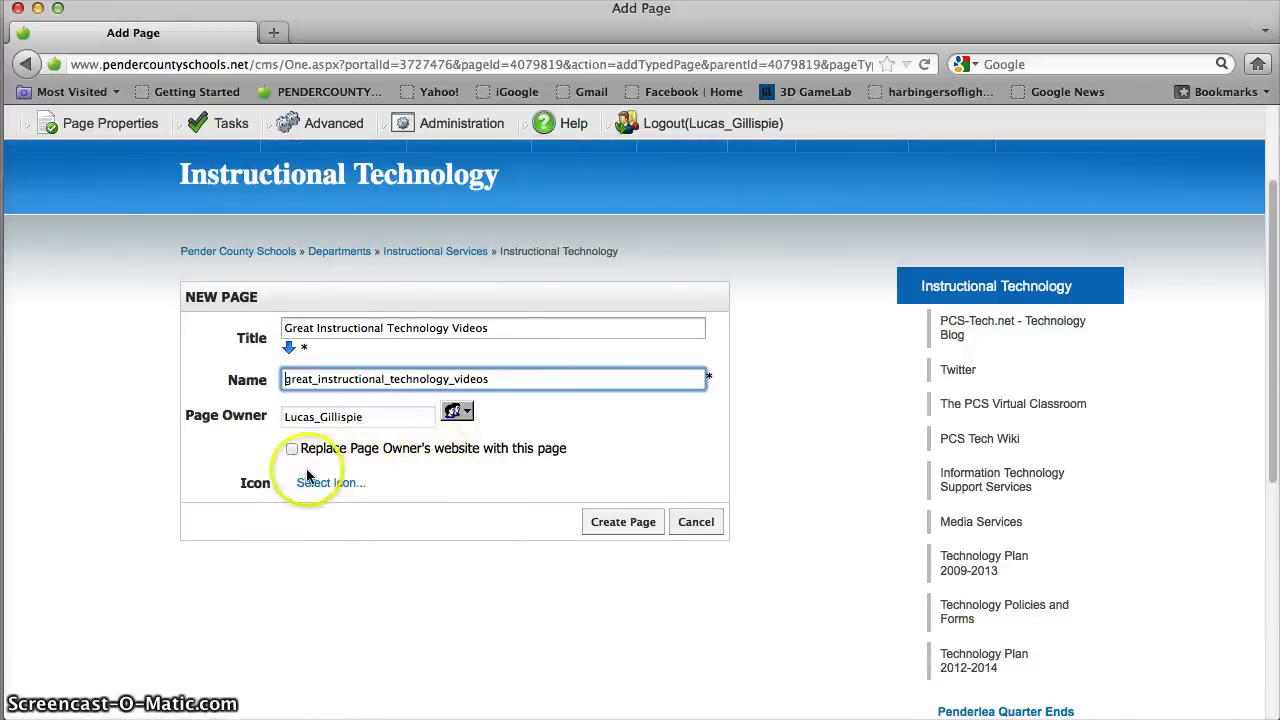
click(617, 528)
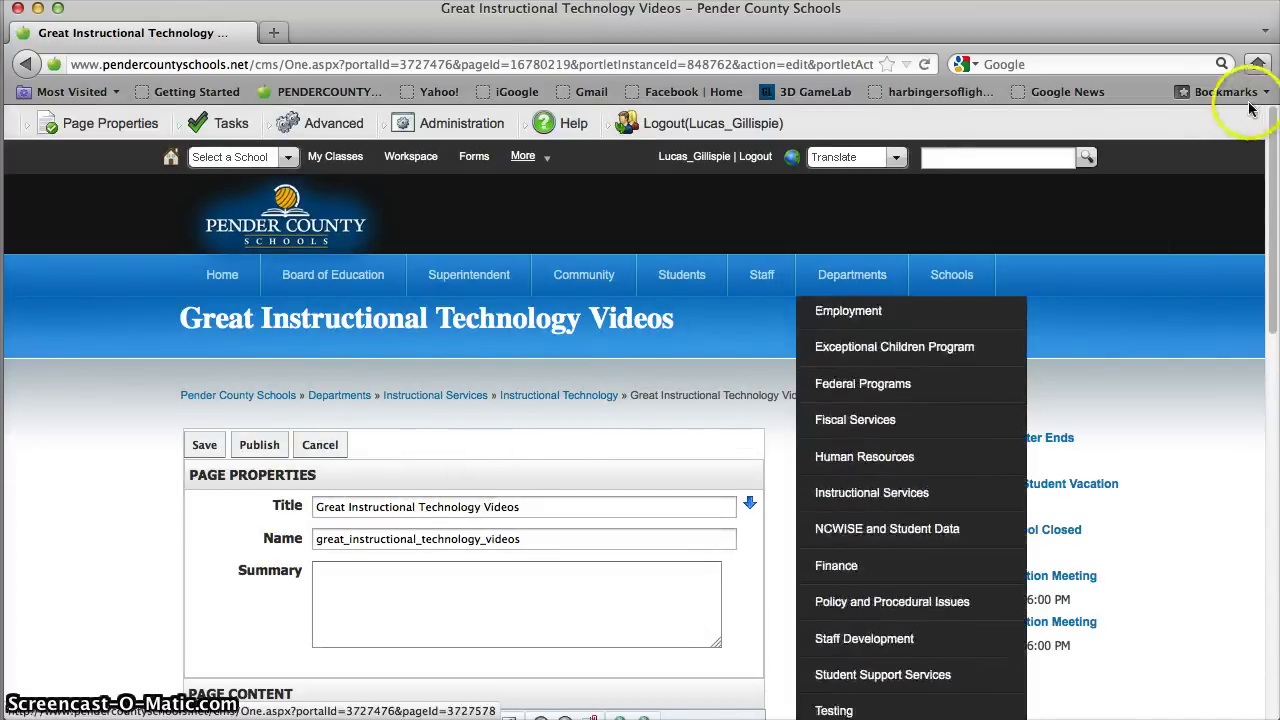
Step: Cancel the new page's editor without adding any content
drag(1258, 180, 1258, 334)
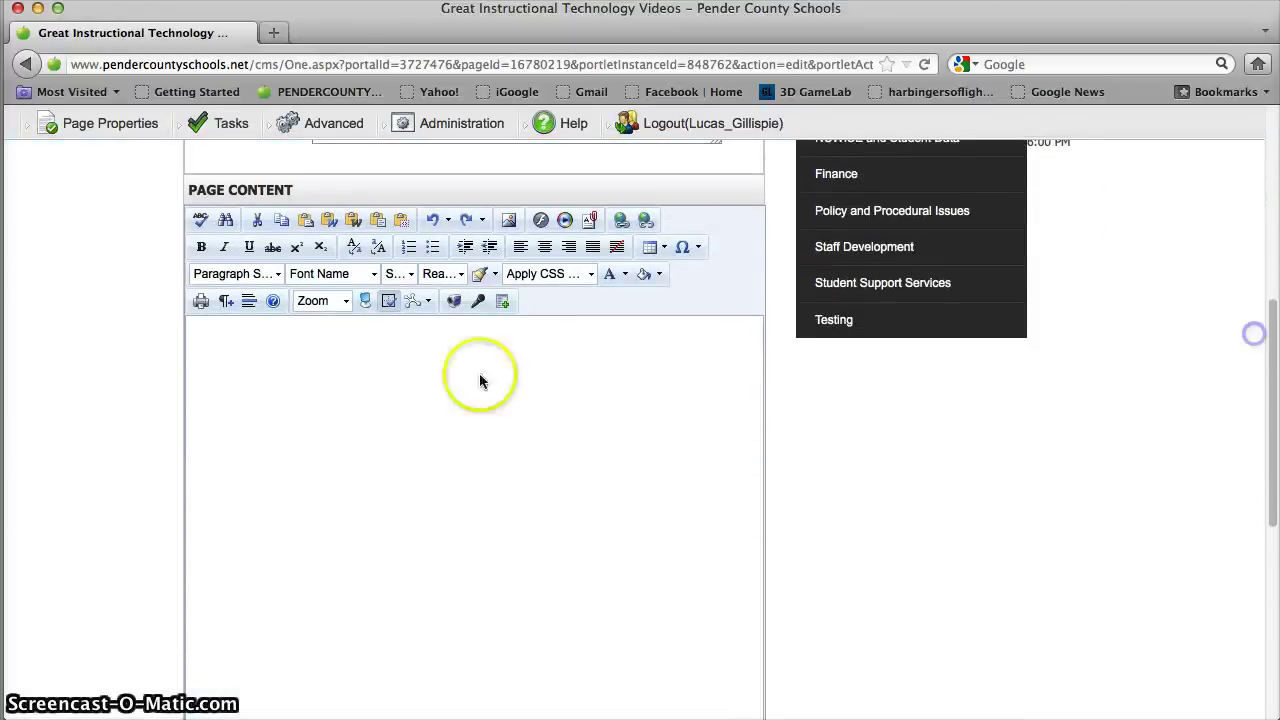
click(404, 377)
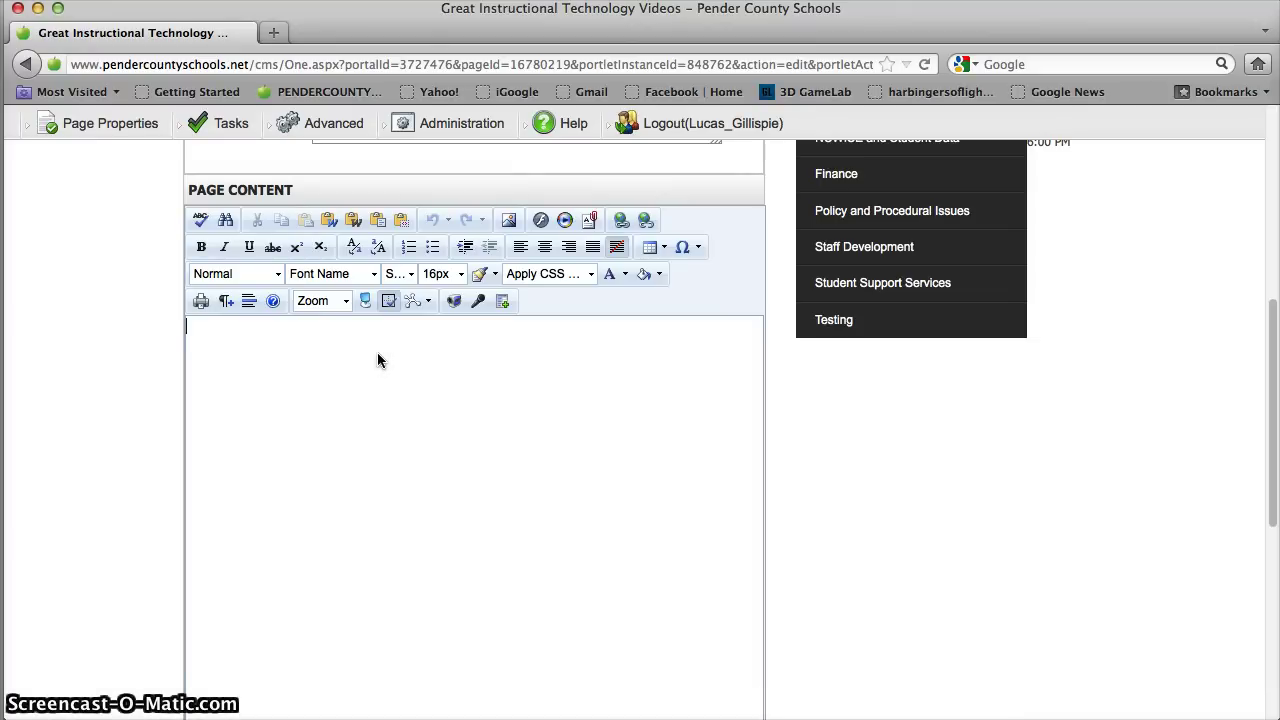
click(246, 363)
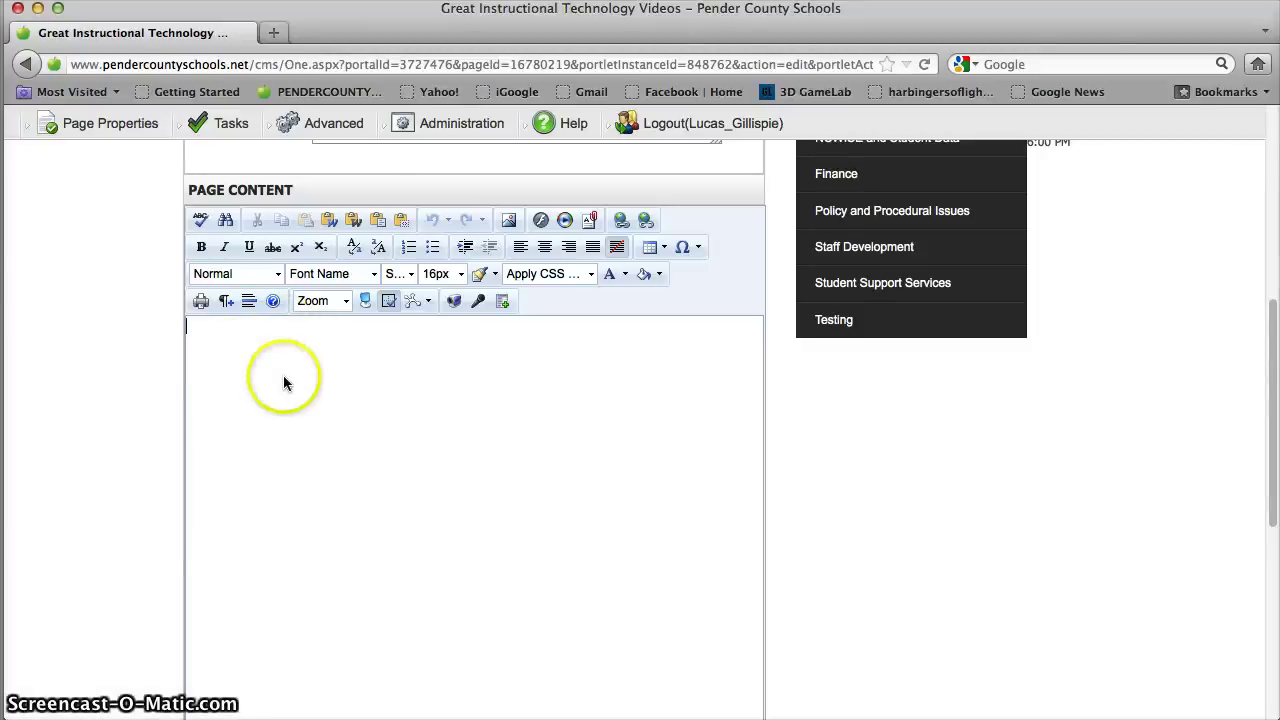
scroll(611, 485, down, 5)
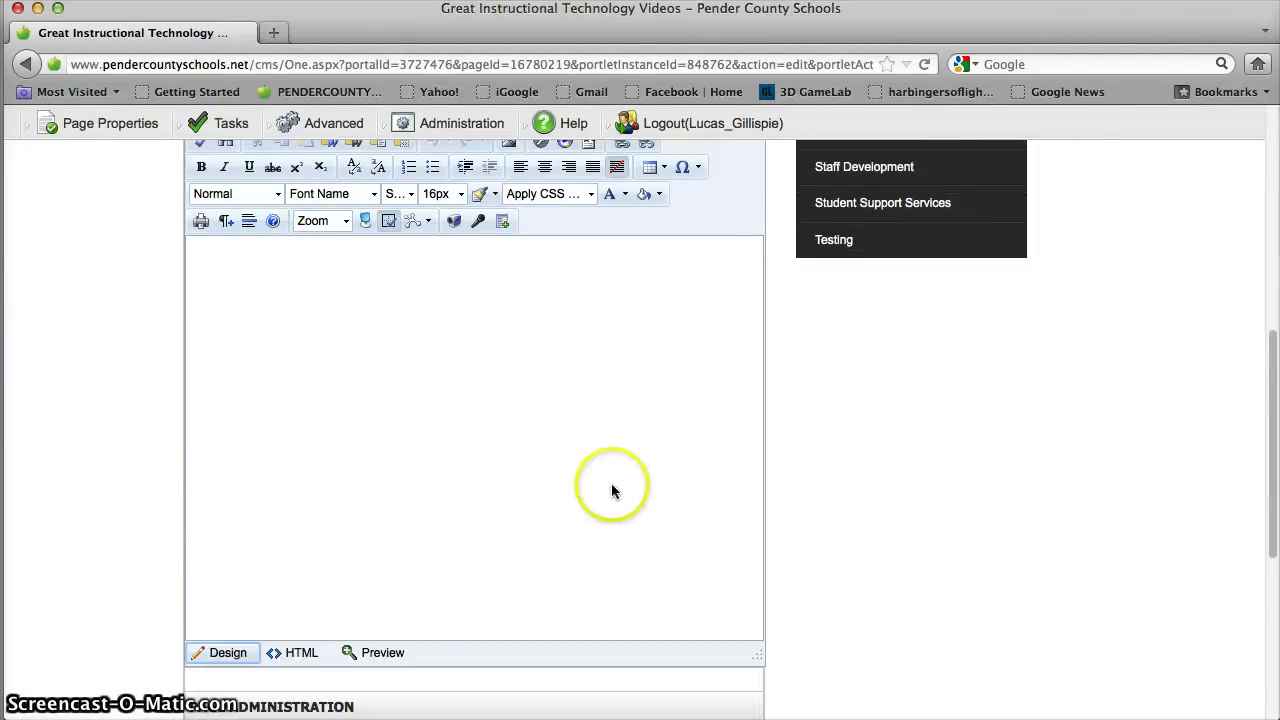
scroll(611, 485, down, 3)
scroll(610, 488, up, 10)
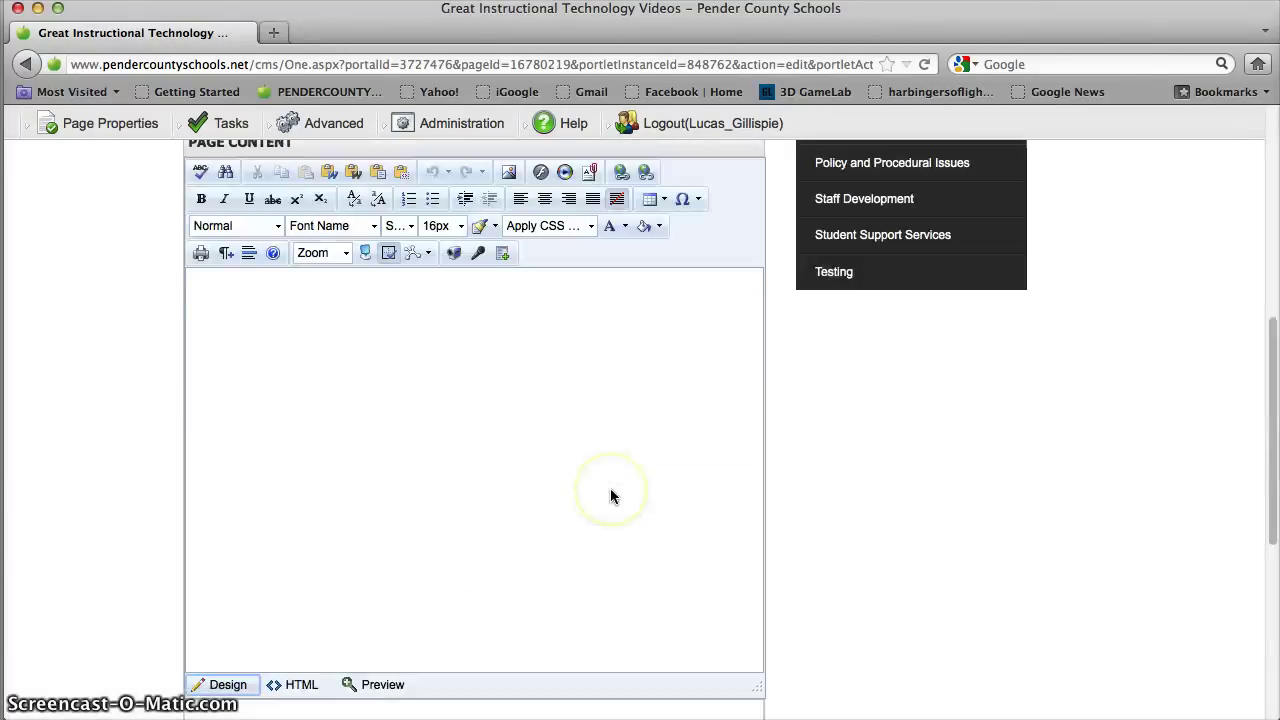
scroll(609, 500, up, 3)
click(318, 420)
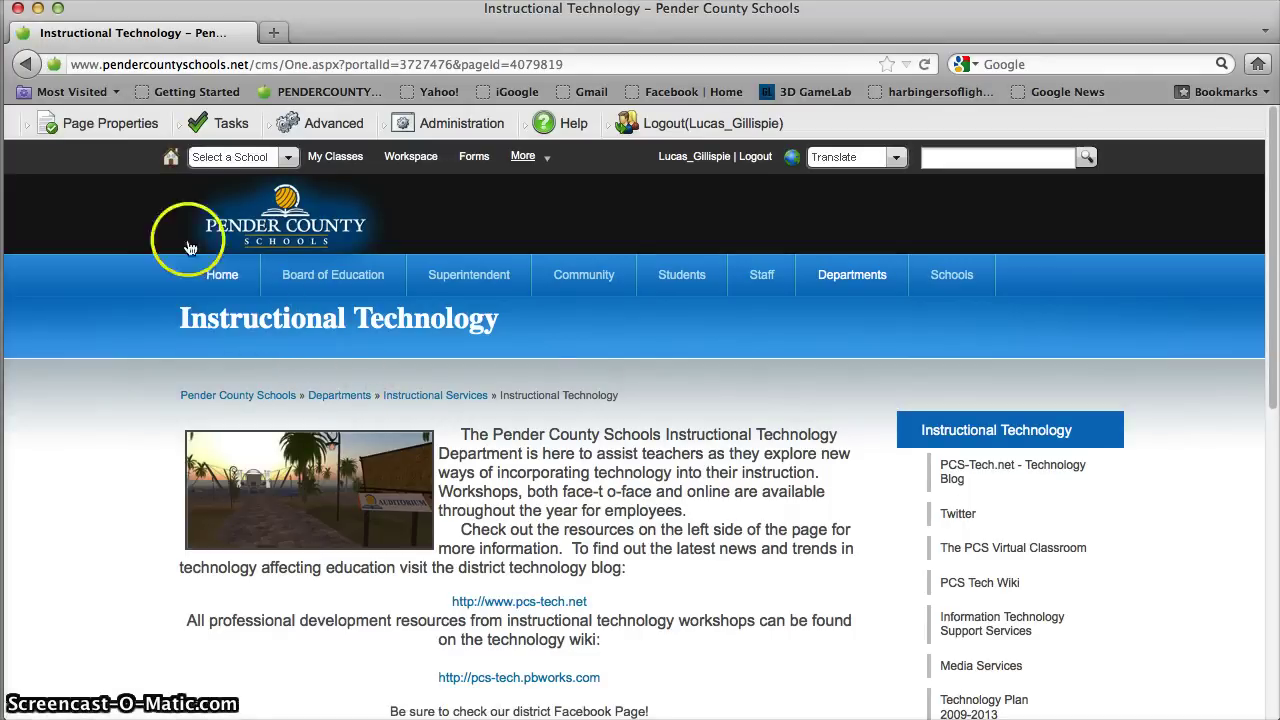
click(120, 124)
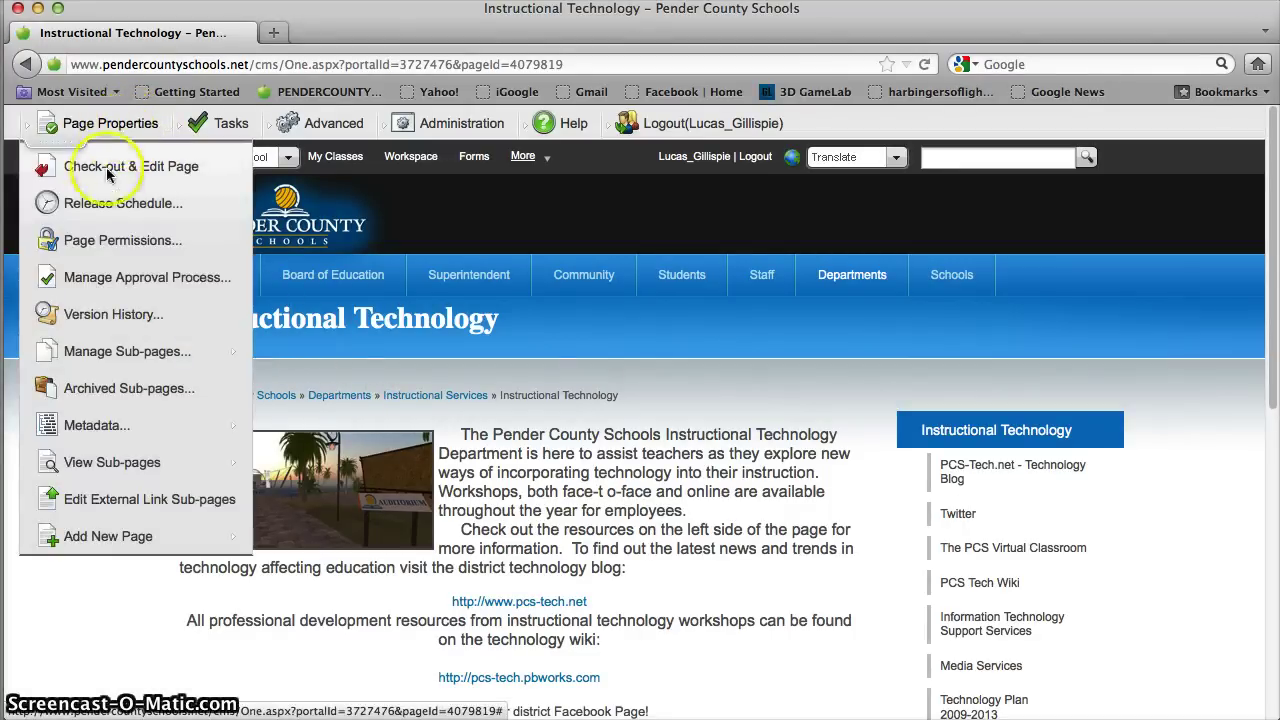
click(88, 242)
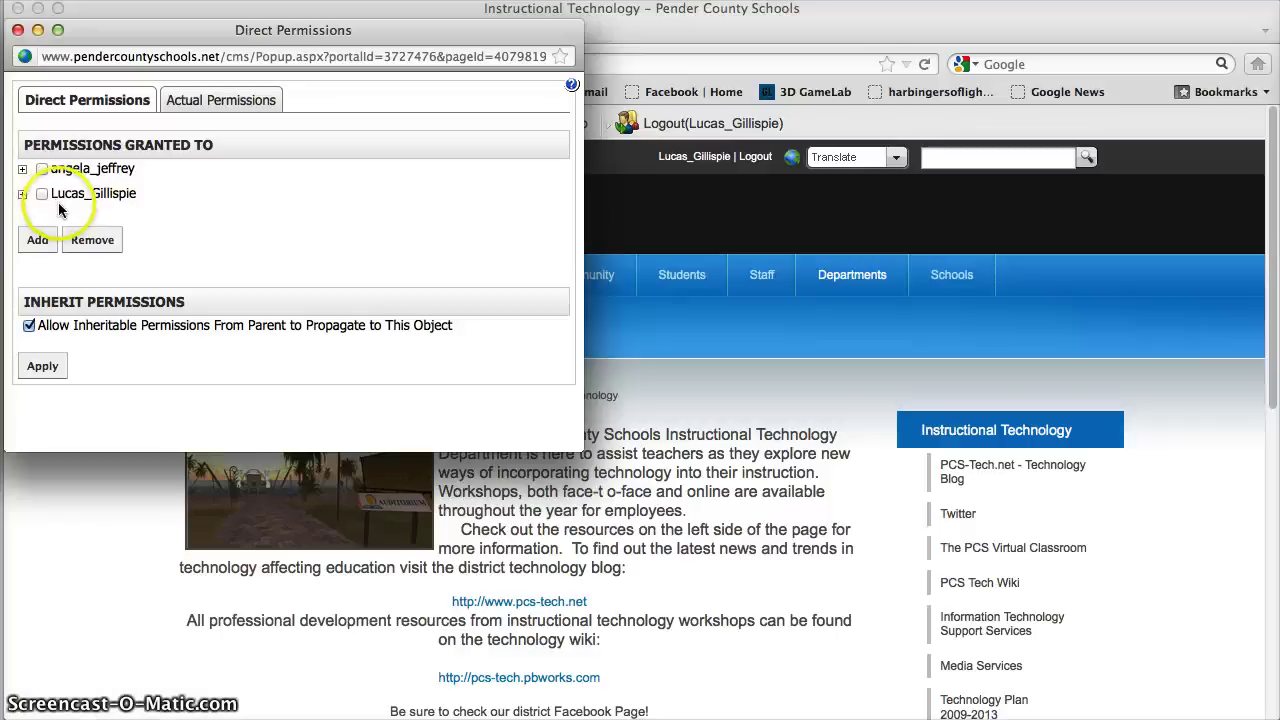
click(18, 33)
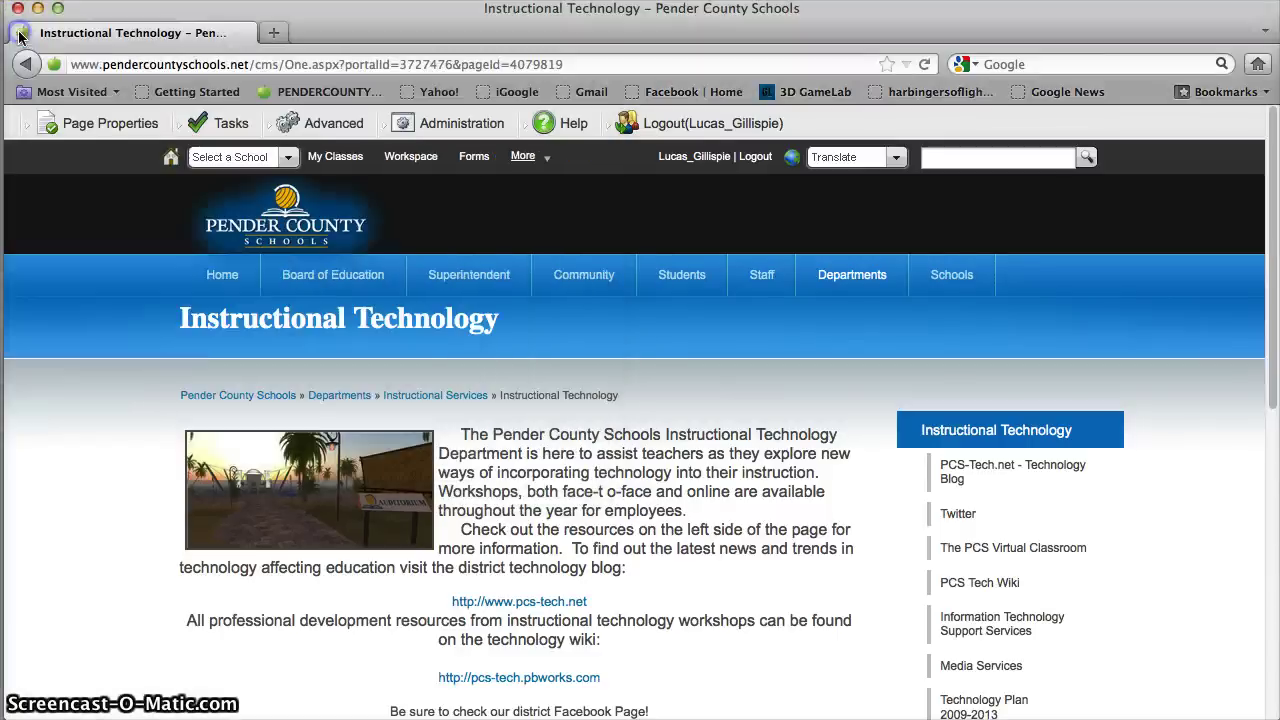
click(110, 123)
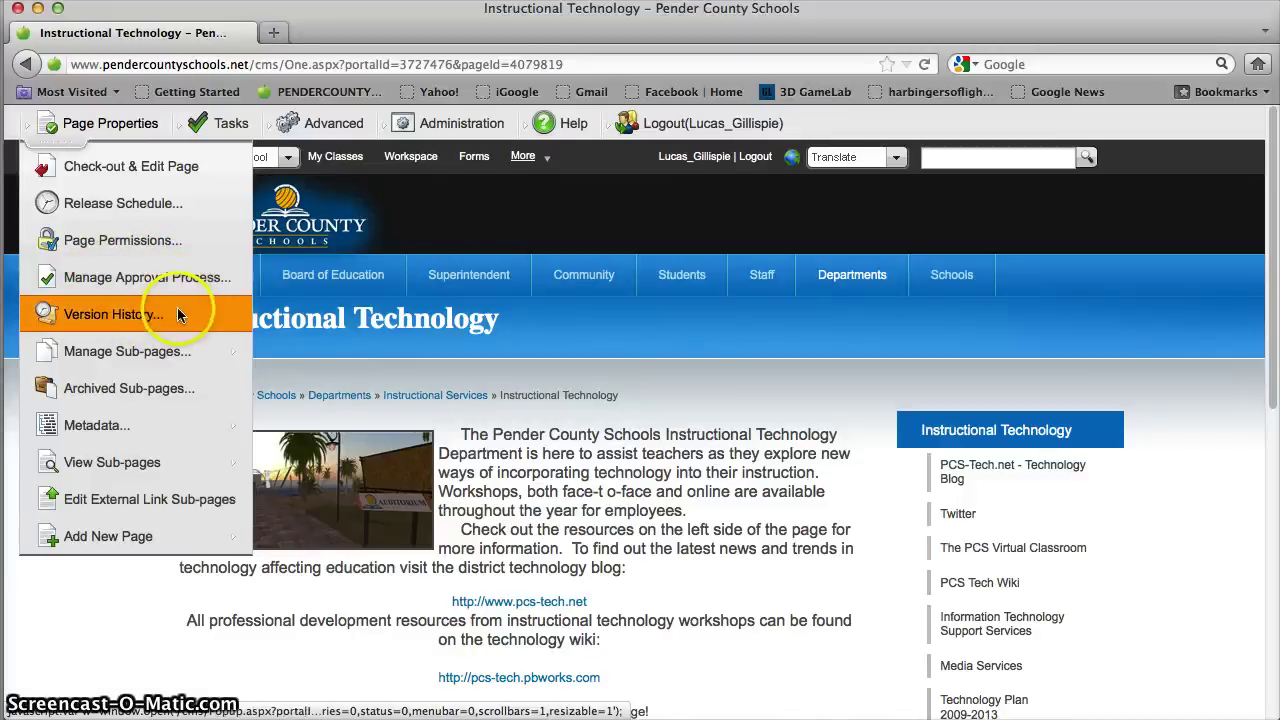
click(172, 314)
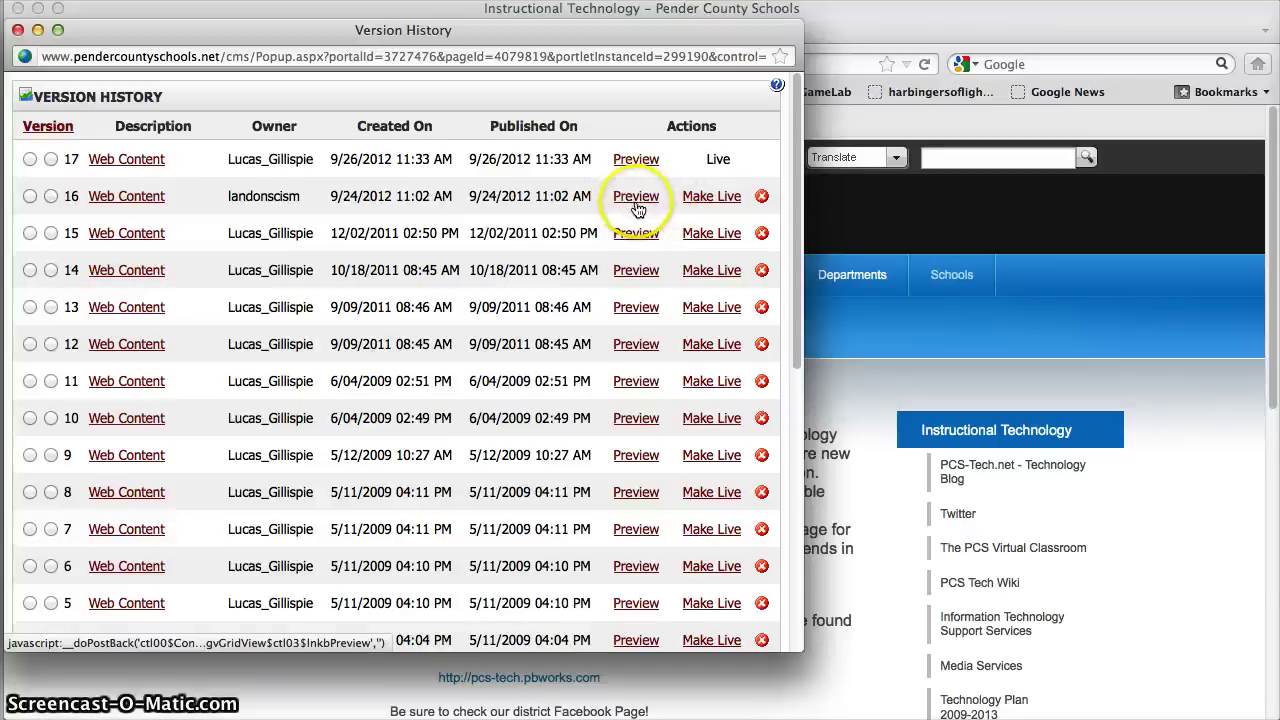
click(644, 205)
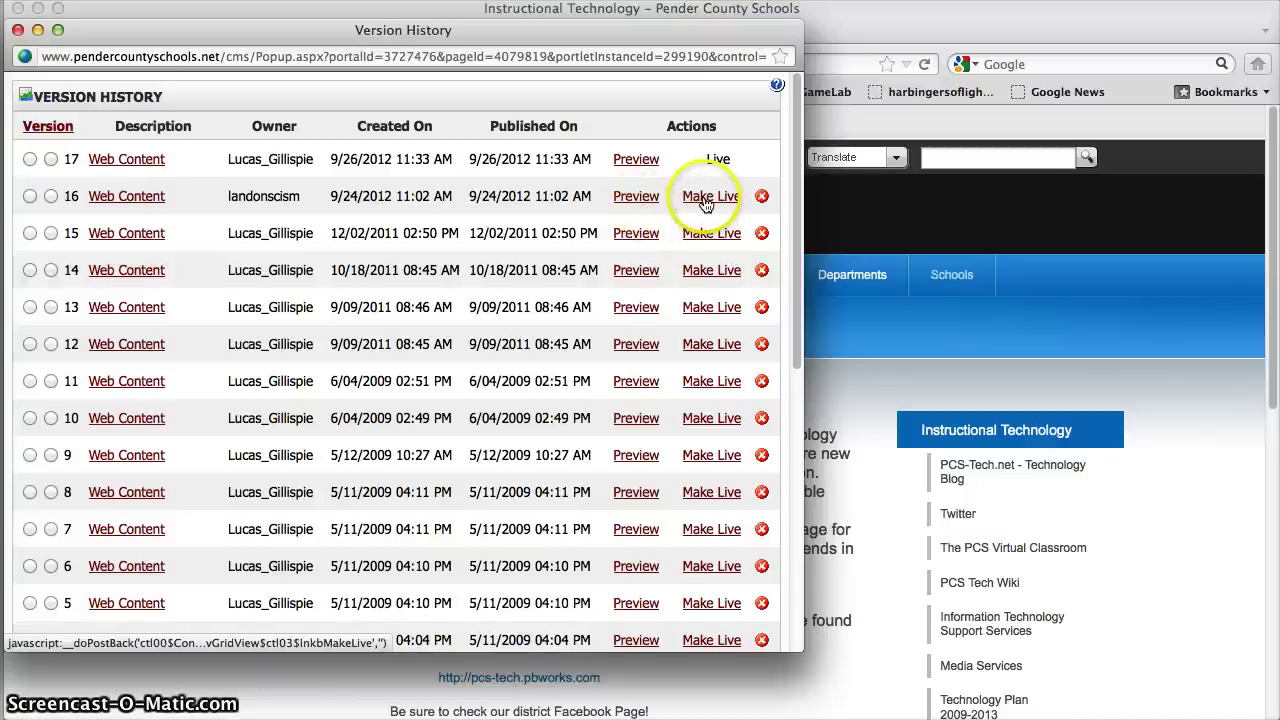
click(37, 34)
click(18, 30)
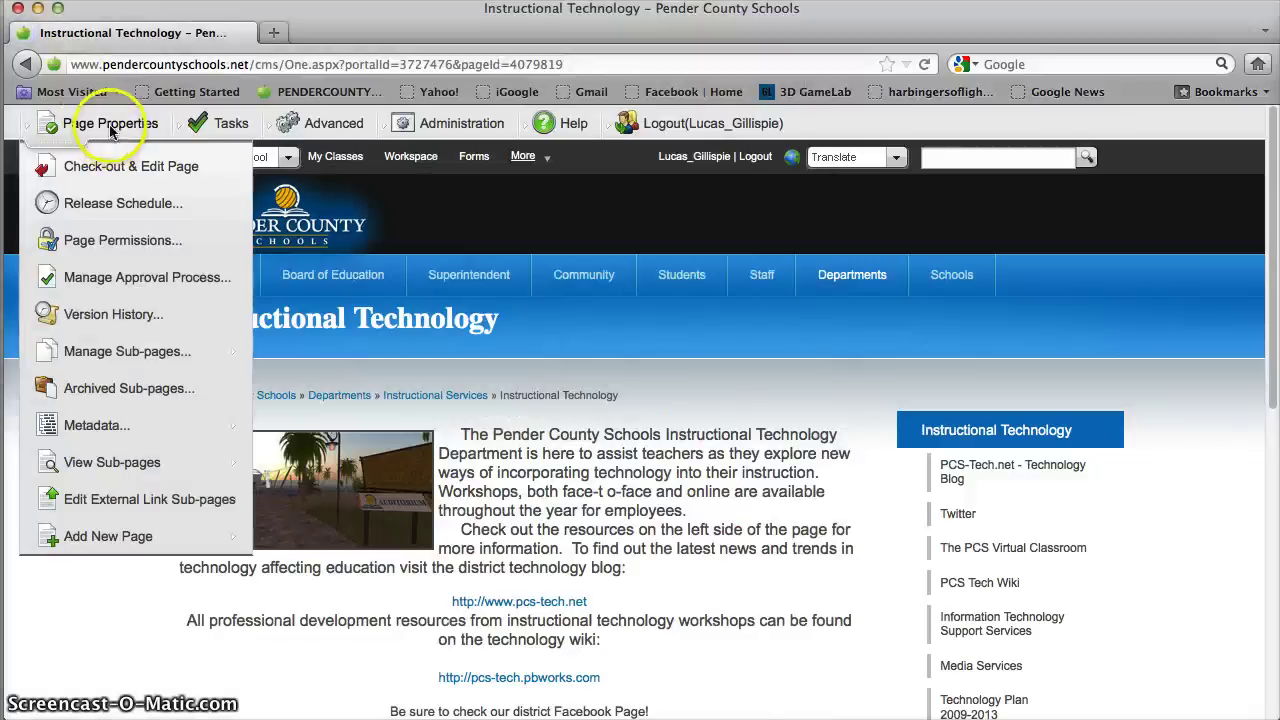
click(113, 165)
mouse_move(110, 123)
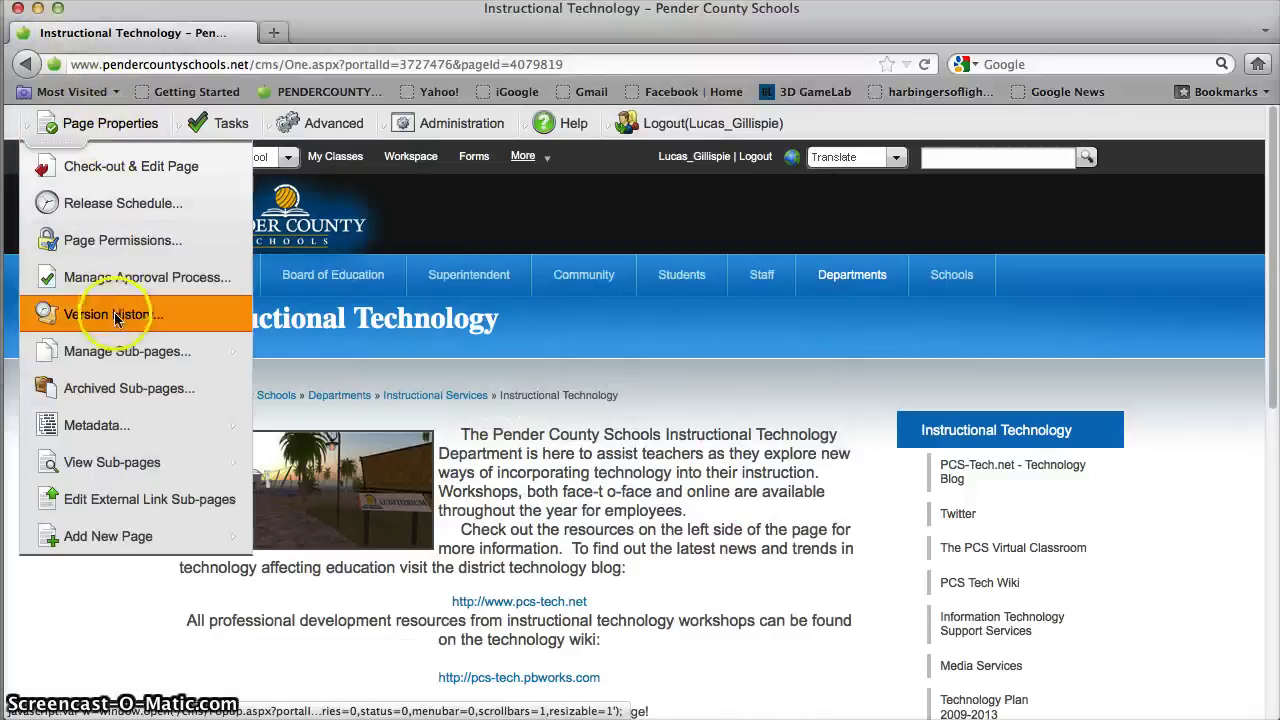
mouse_move(117, 356)
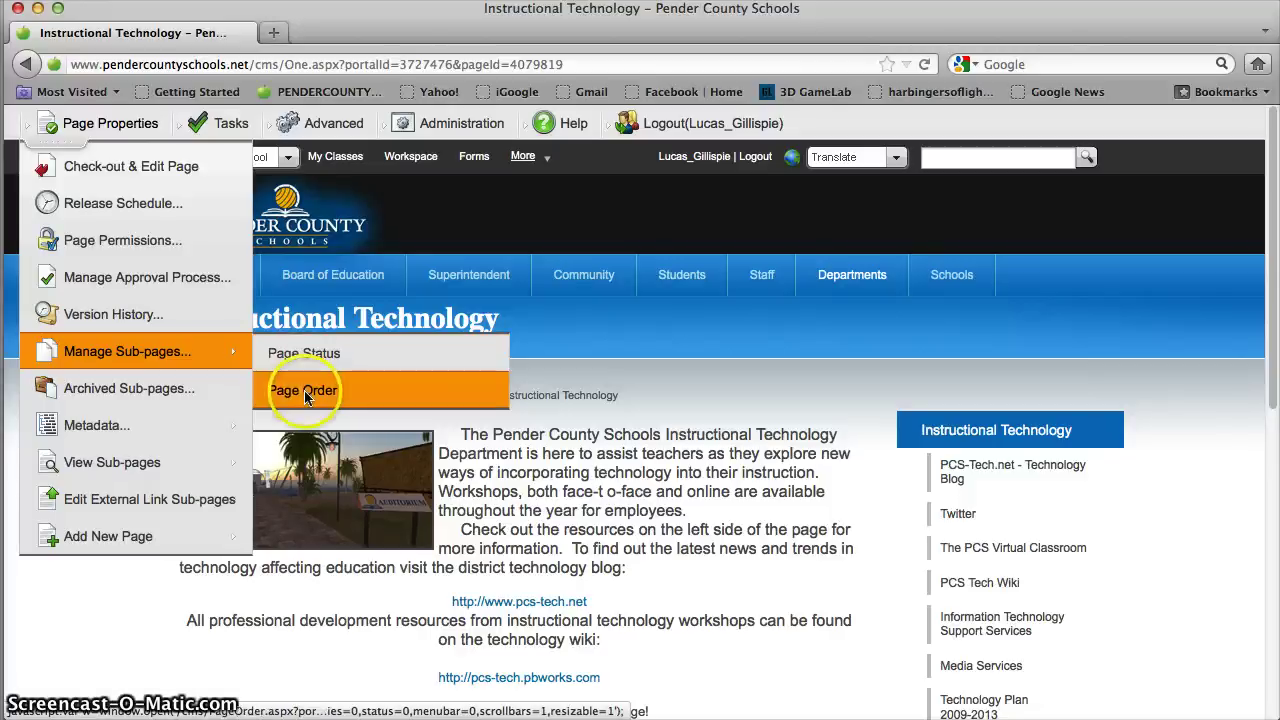
click(300, 390)
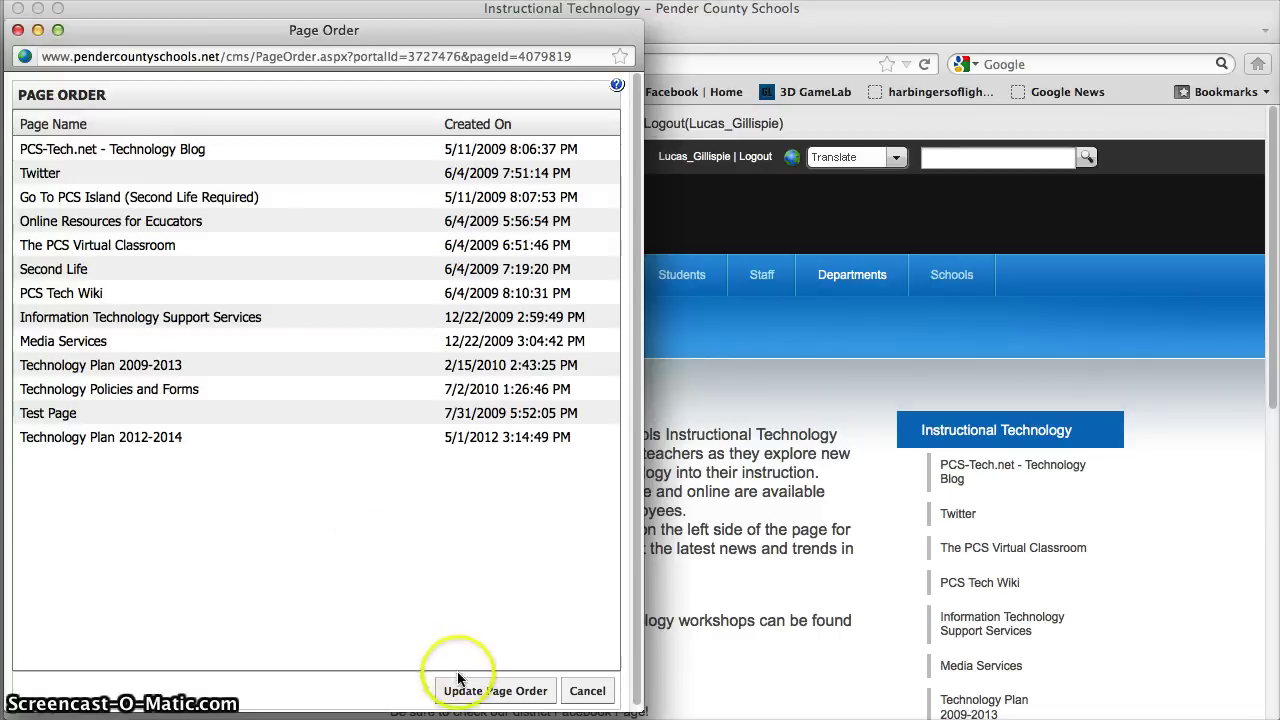
mouse_move(163, 440)
mouse_down()
mouse_move(150, 378)
mouse_move(138, 440)
mouse_up()
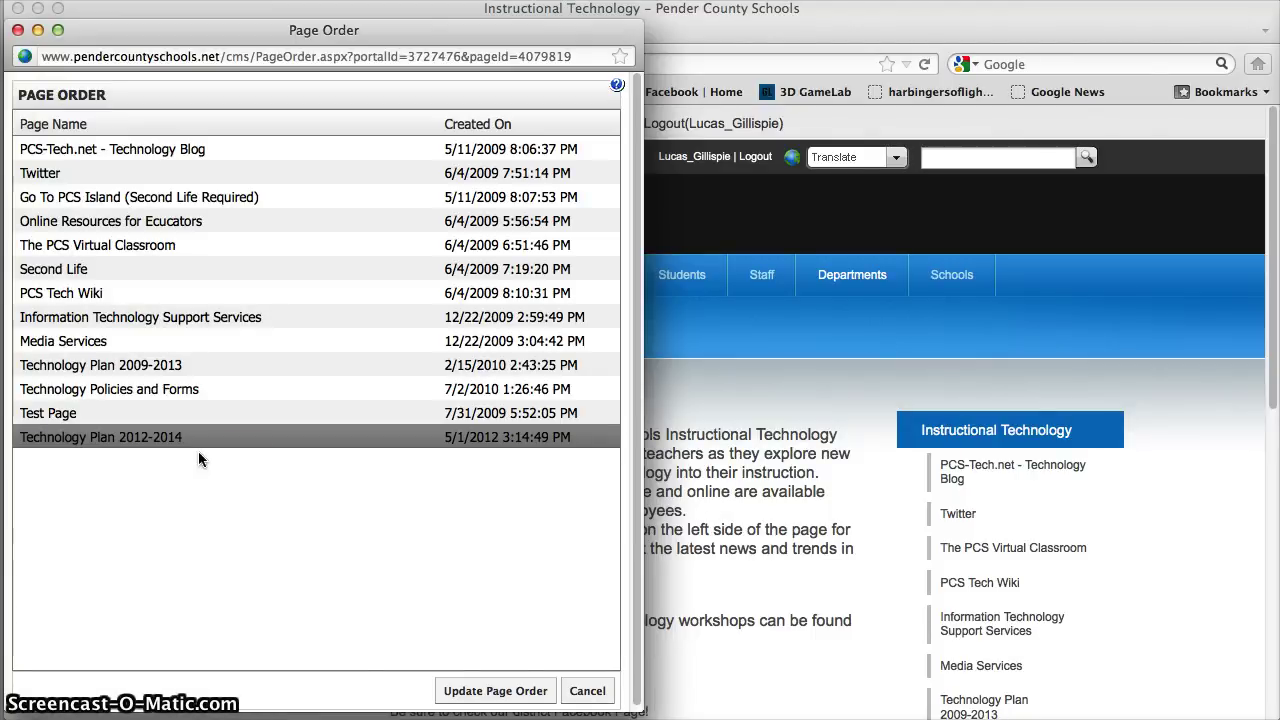
click(413, 549)
scroll(410, 552, down, 1)
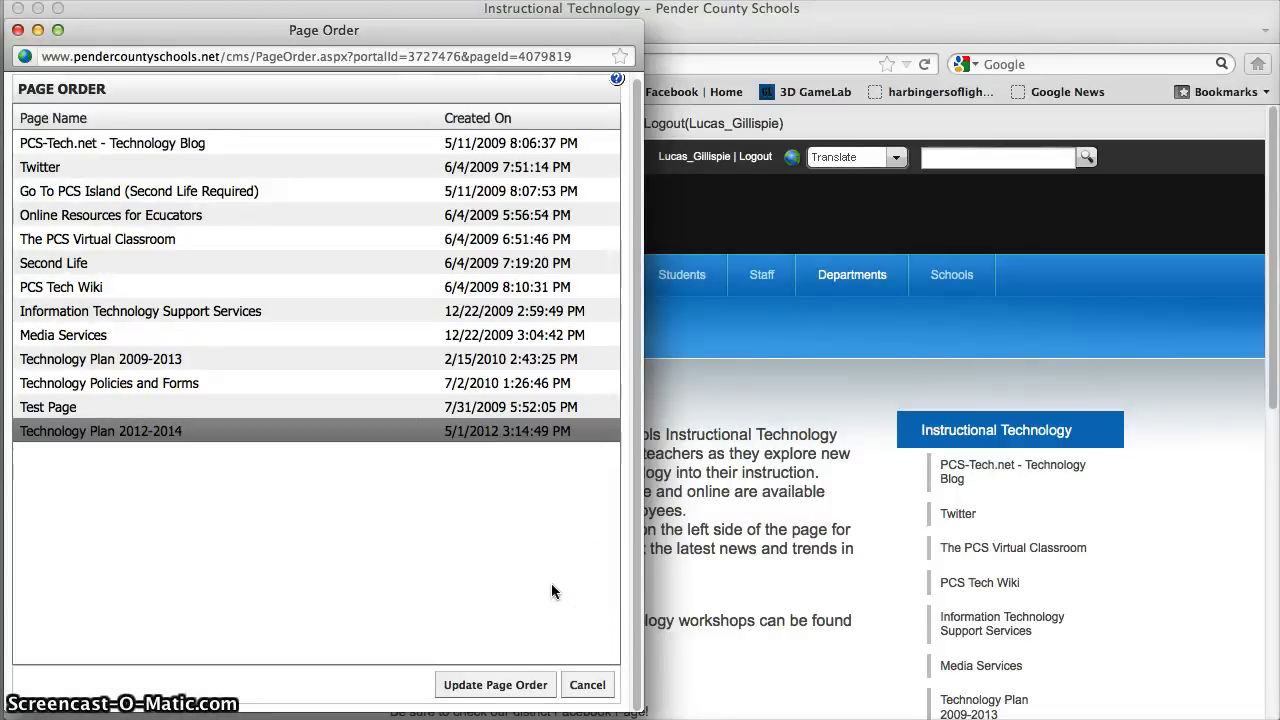
click(587, 684)
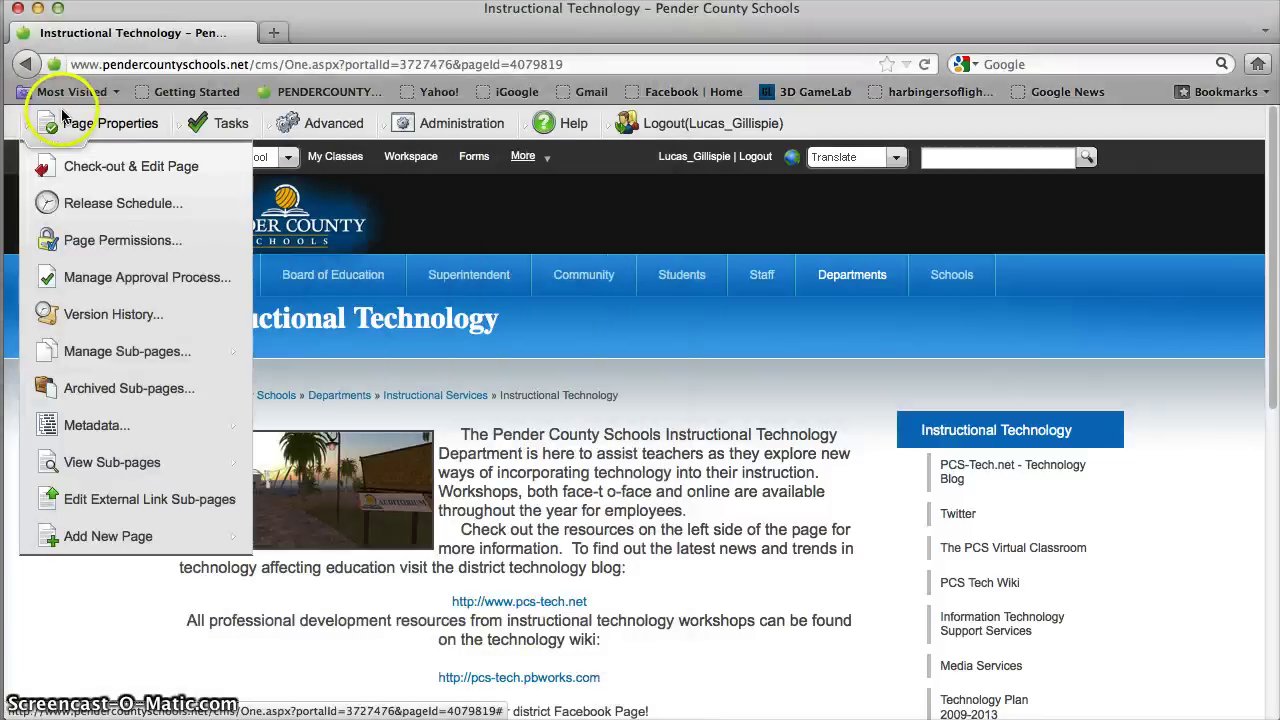
Step: Browse the Page Properties options Metadata, View Sub-pages and Edit External Link Sub-pages, then add a new External Link Page
click(60, 127)
click(75, 125)
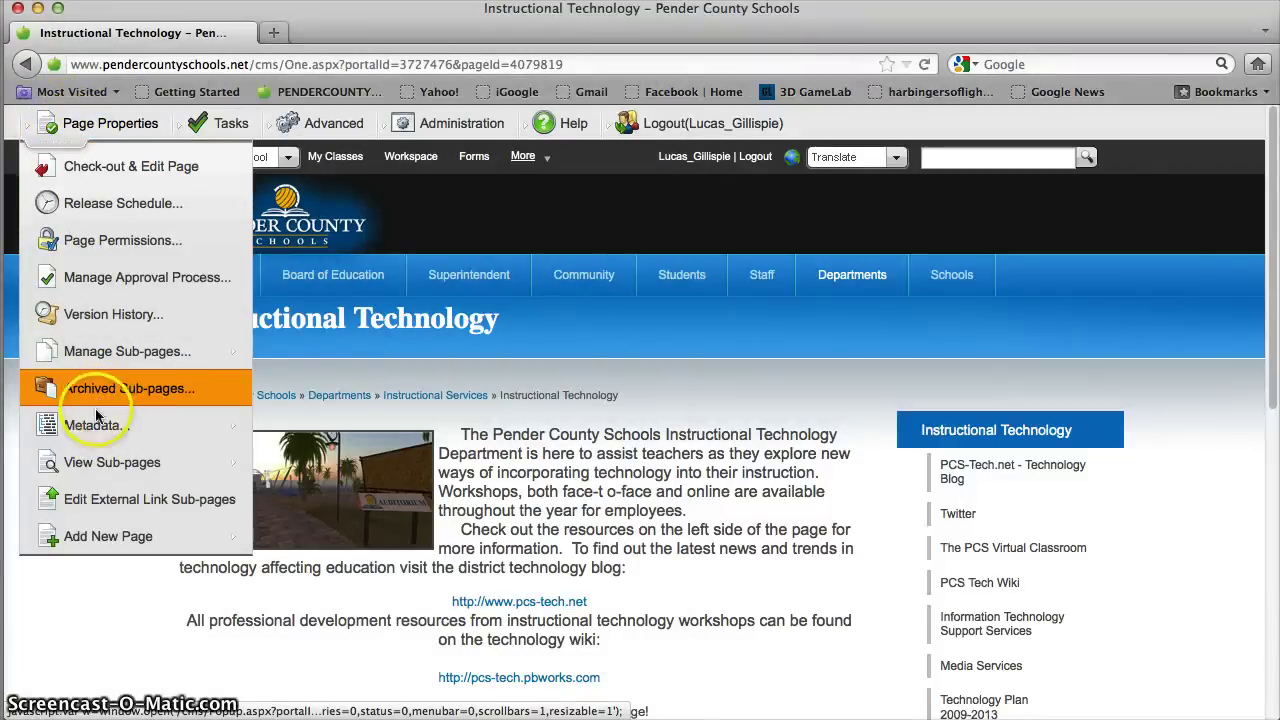
mouse_move(106, 416)
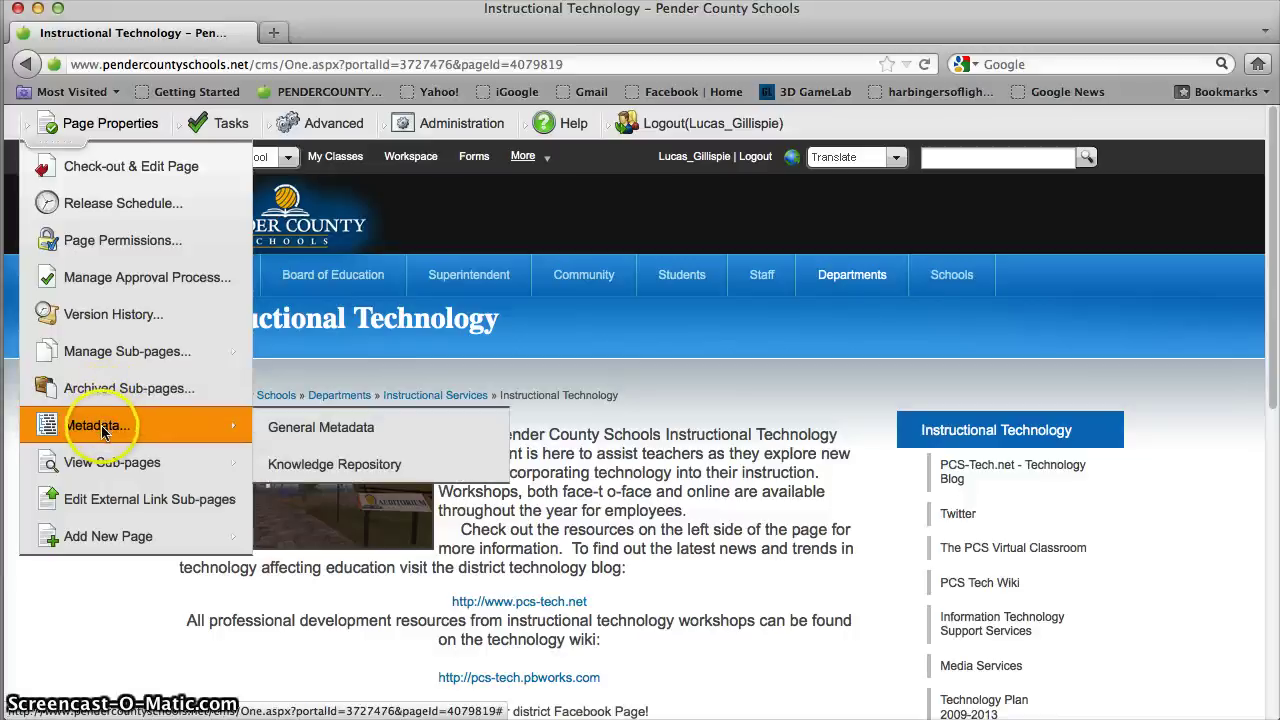
mouse_move(104, 480)
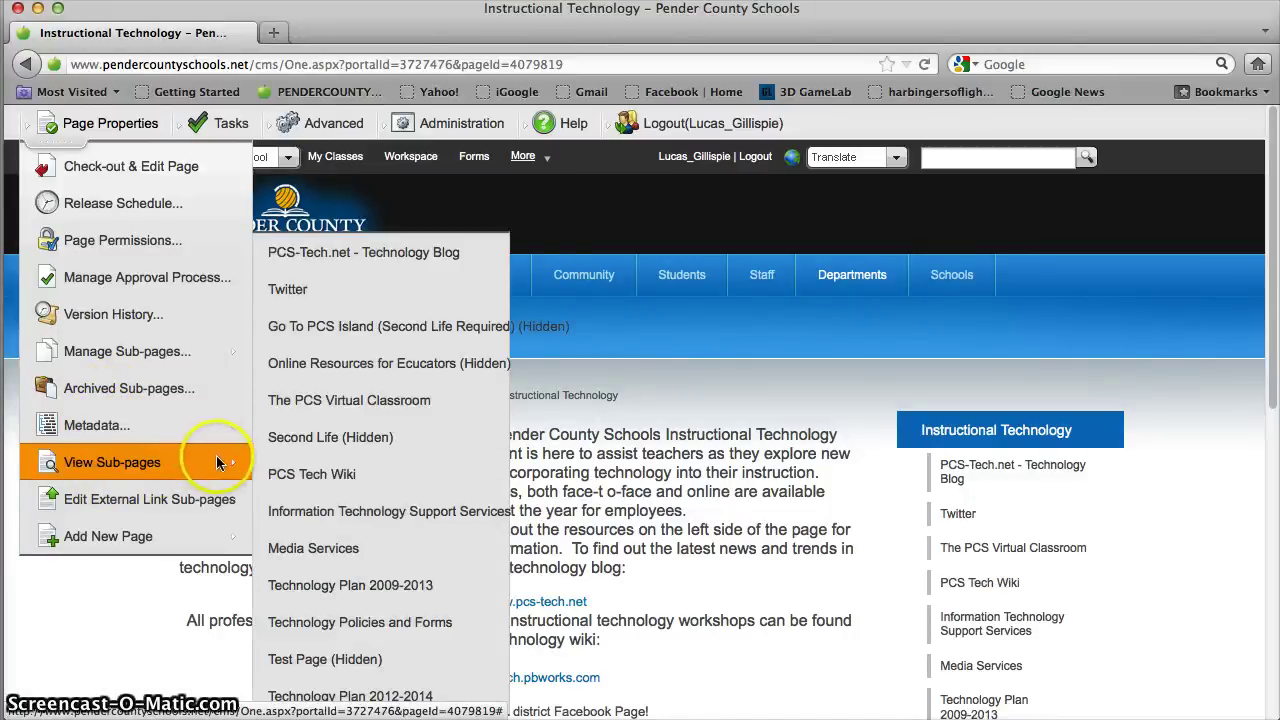
mouse_move(152, 500)
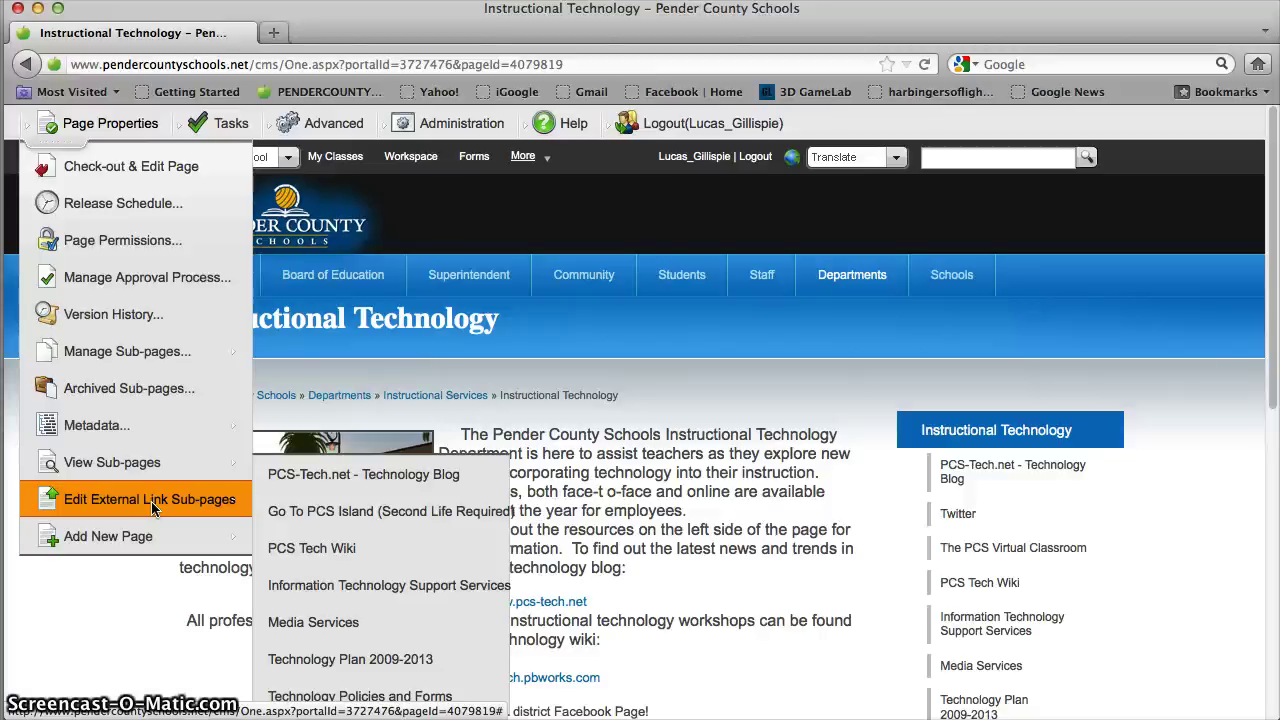
click(220, 503)
click(150, 537)
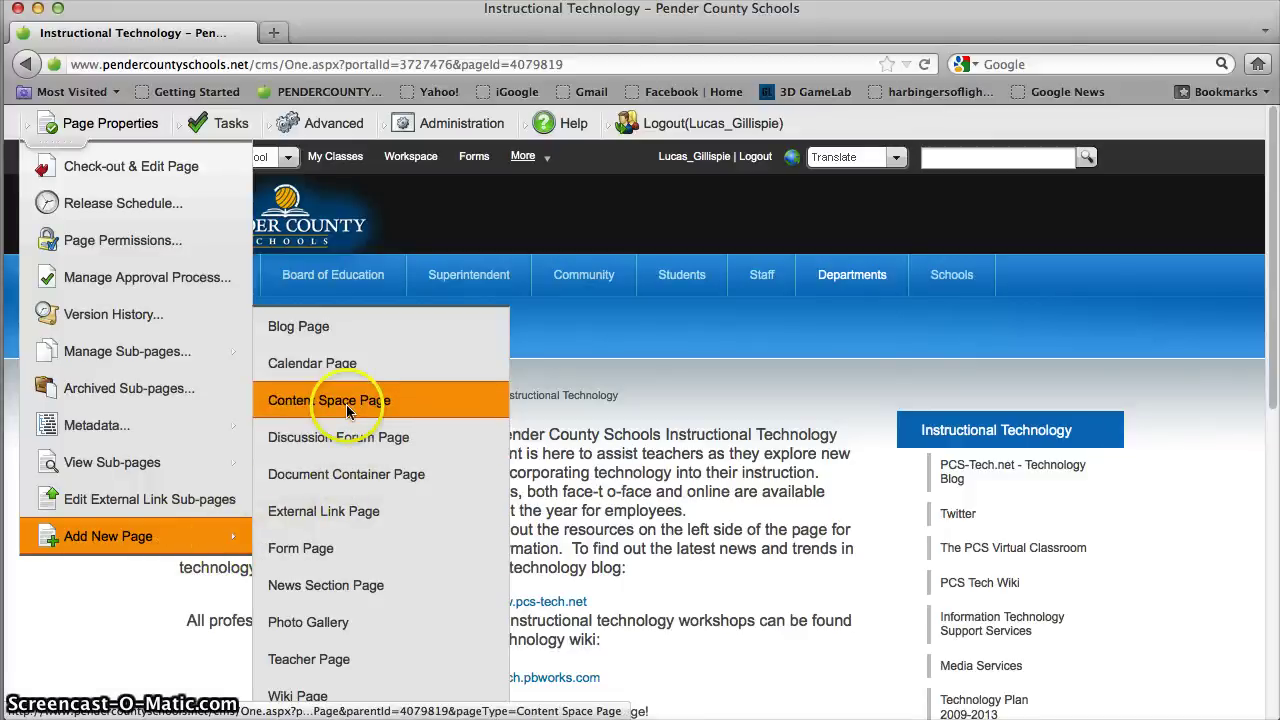
click(316, 518)
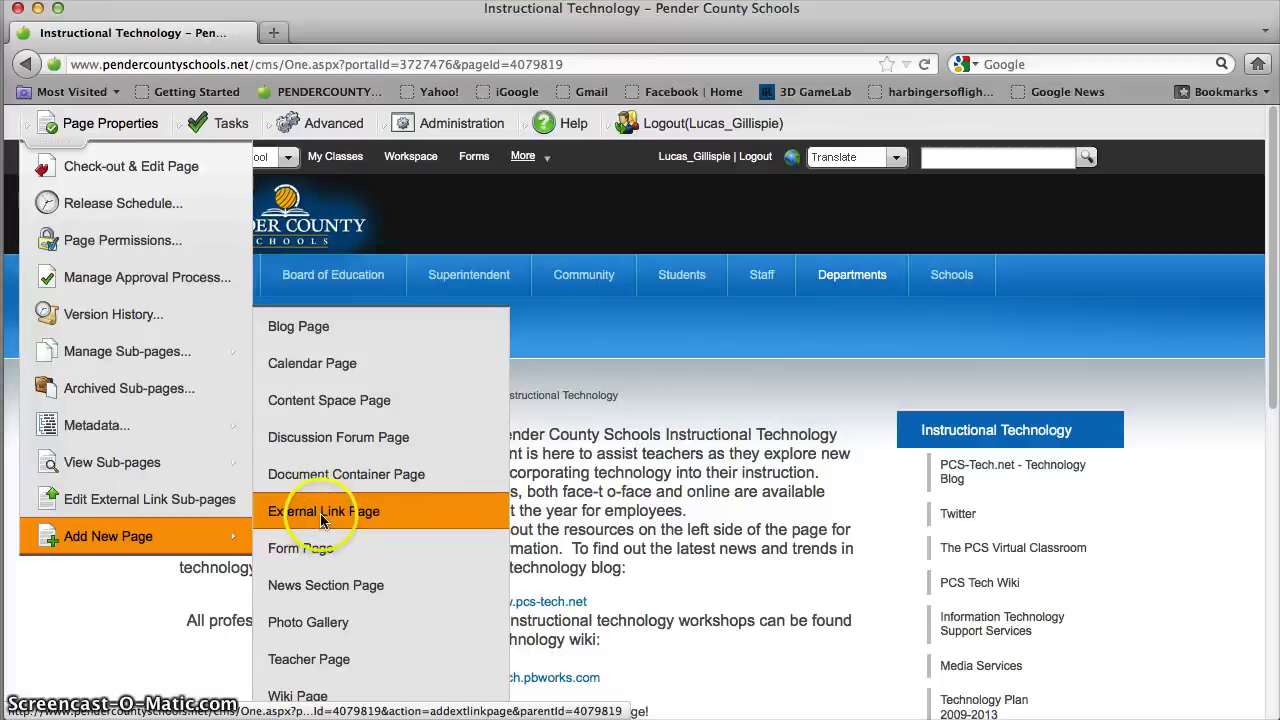
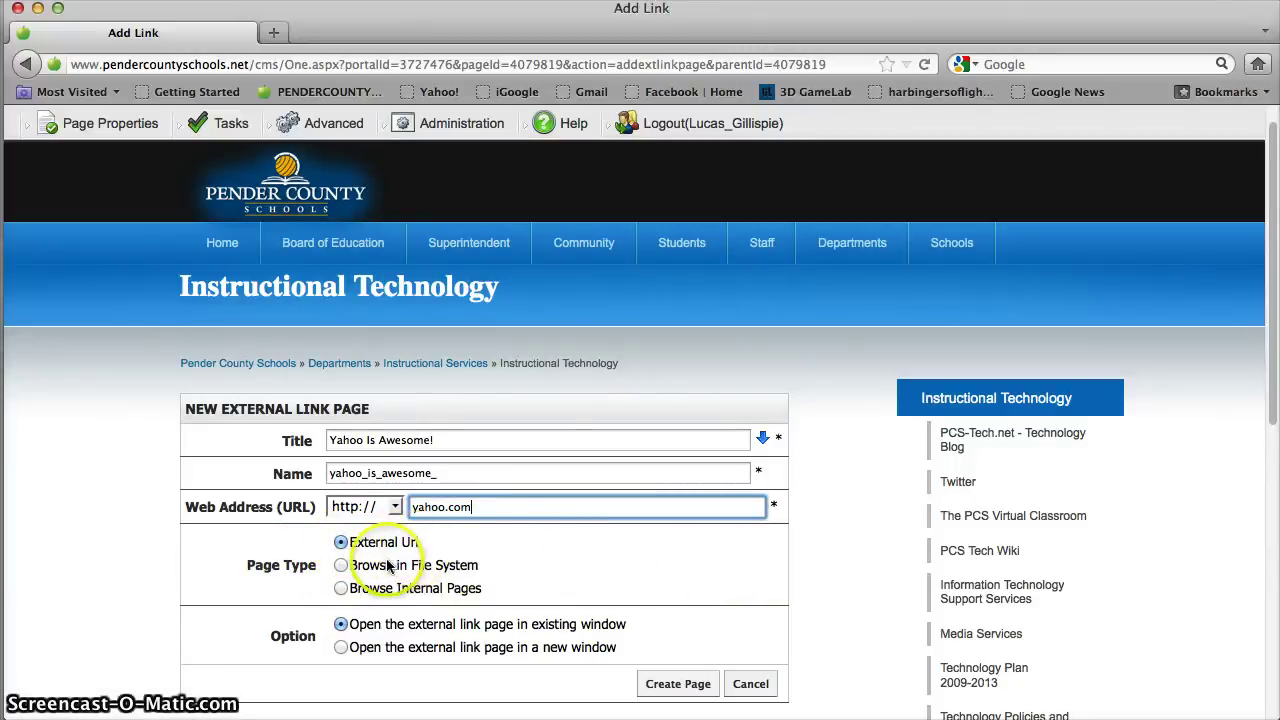
Step: Set the Yahoo Is Awesome! external link to open in a new window and create the page
scroll(607, 555, up, 1)
scroll(606, 557, down, 4)
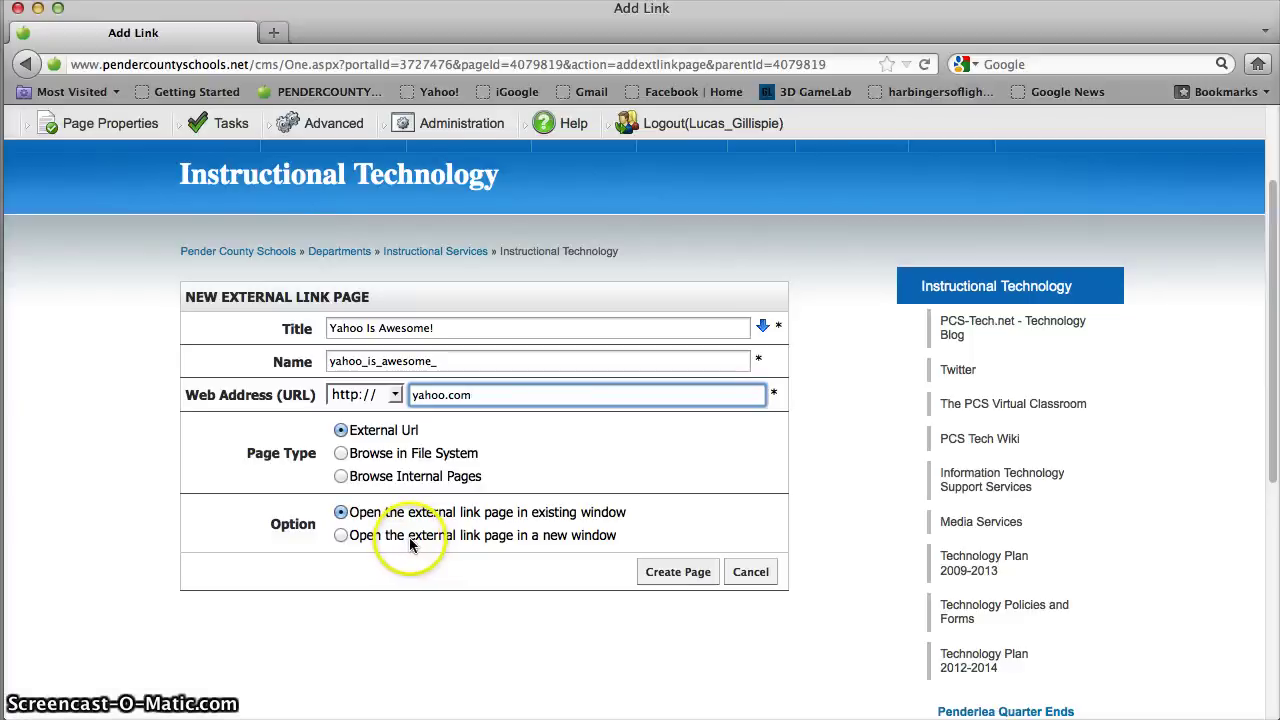
click(340, 536)
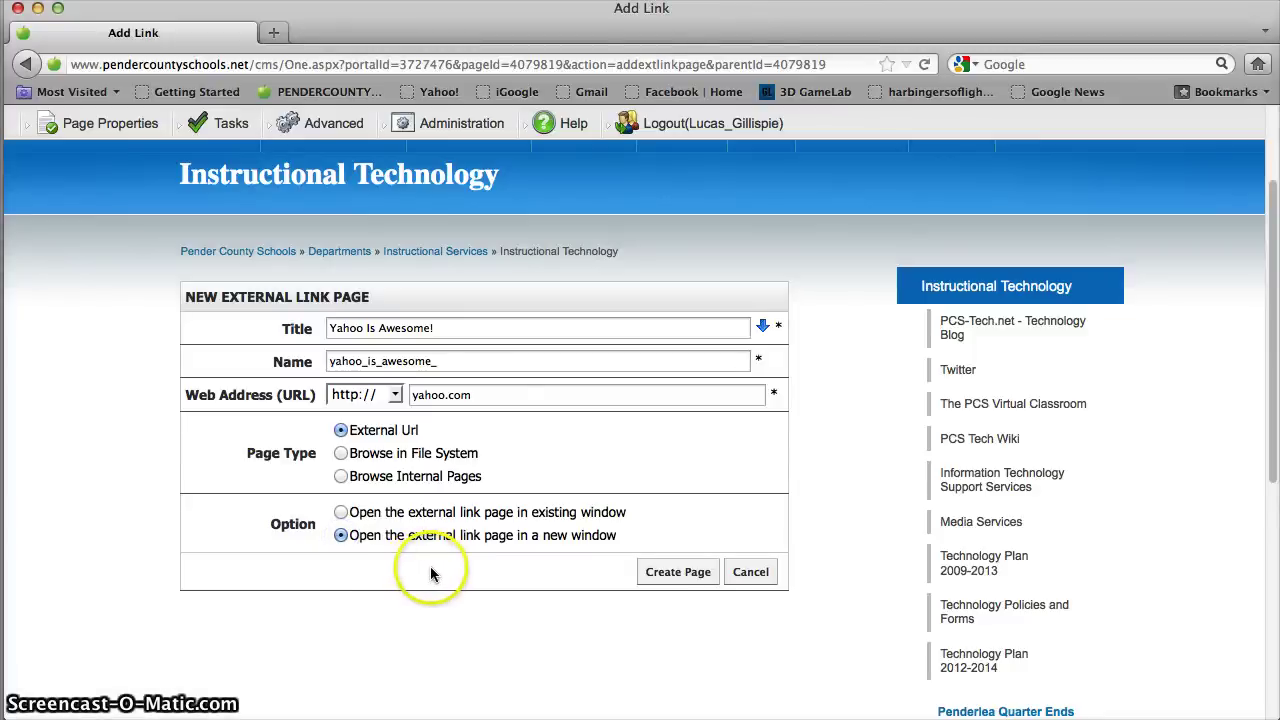
click(701, 580)
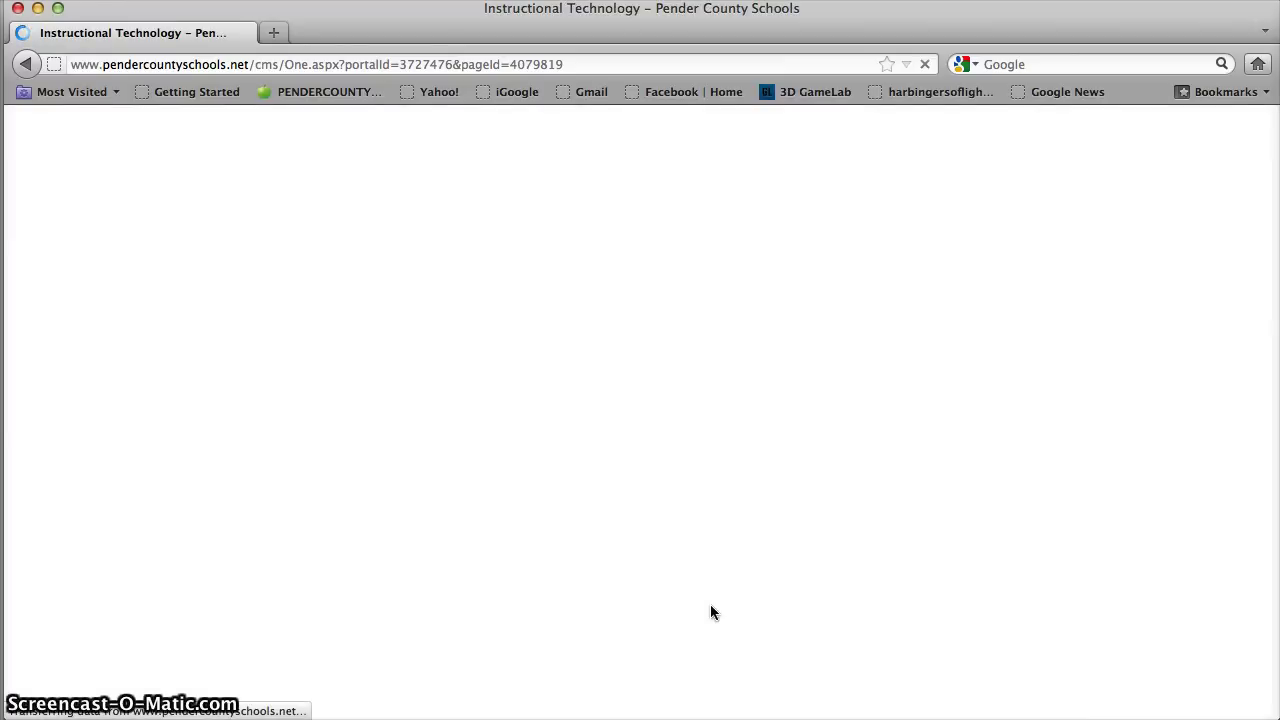
Step: Confirm the sidebar's Yahoo Is Awesome! link opens yahoo.com in a new window, then close it
scroll(698, 513, down, 2)
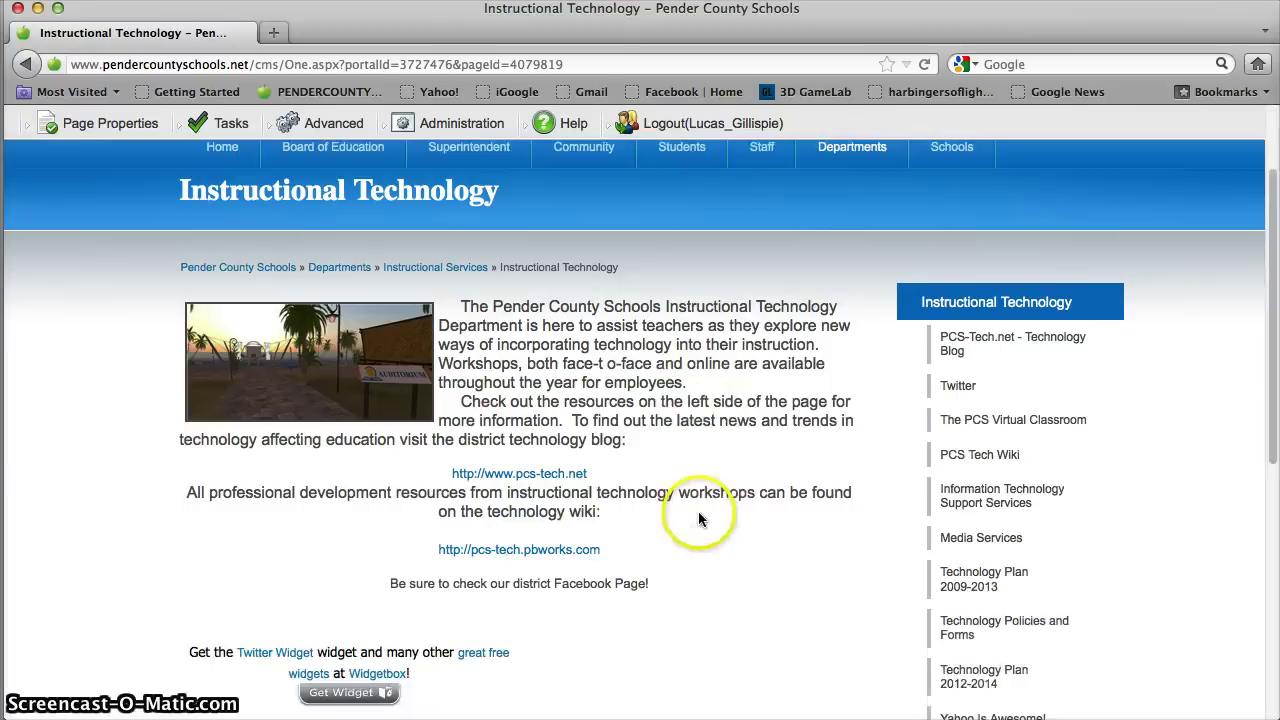
scroll(698, 513, down, 3)
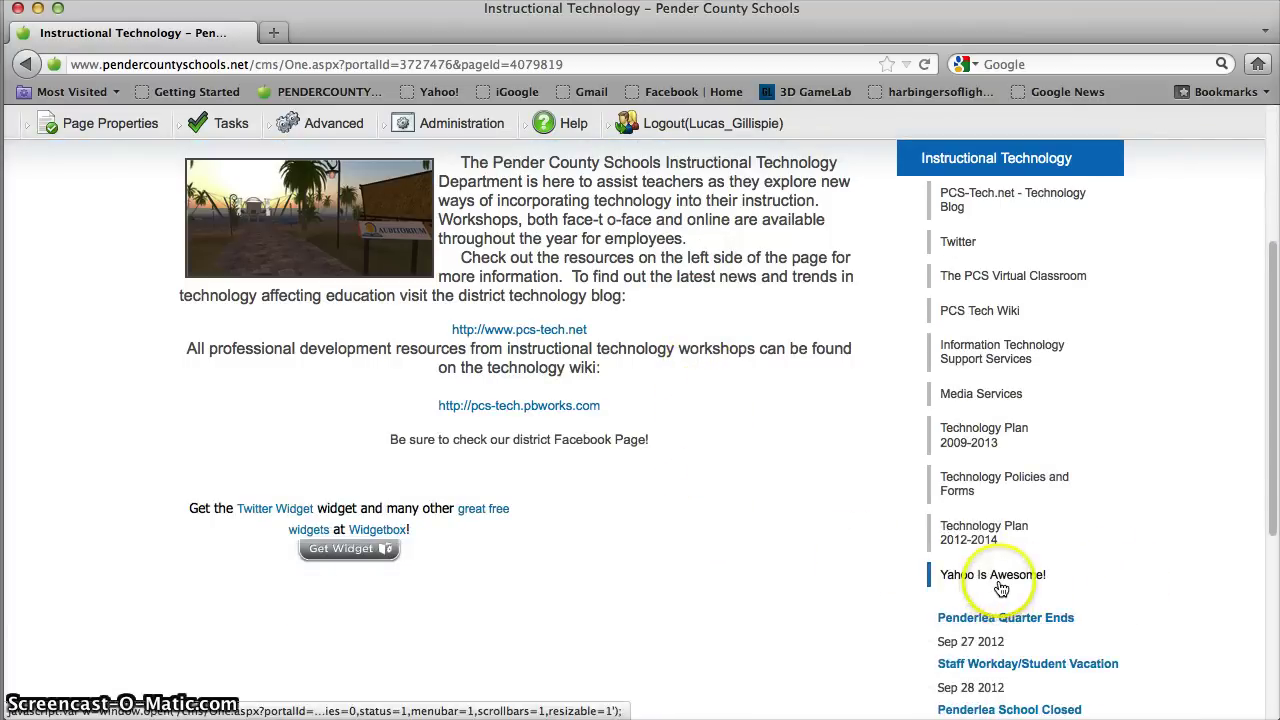
click(1002, 576)
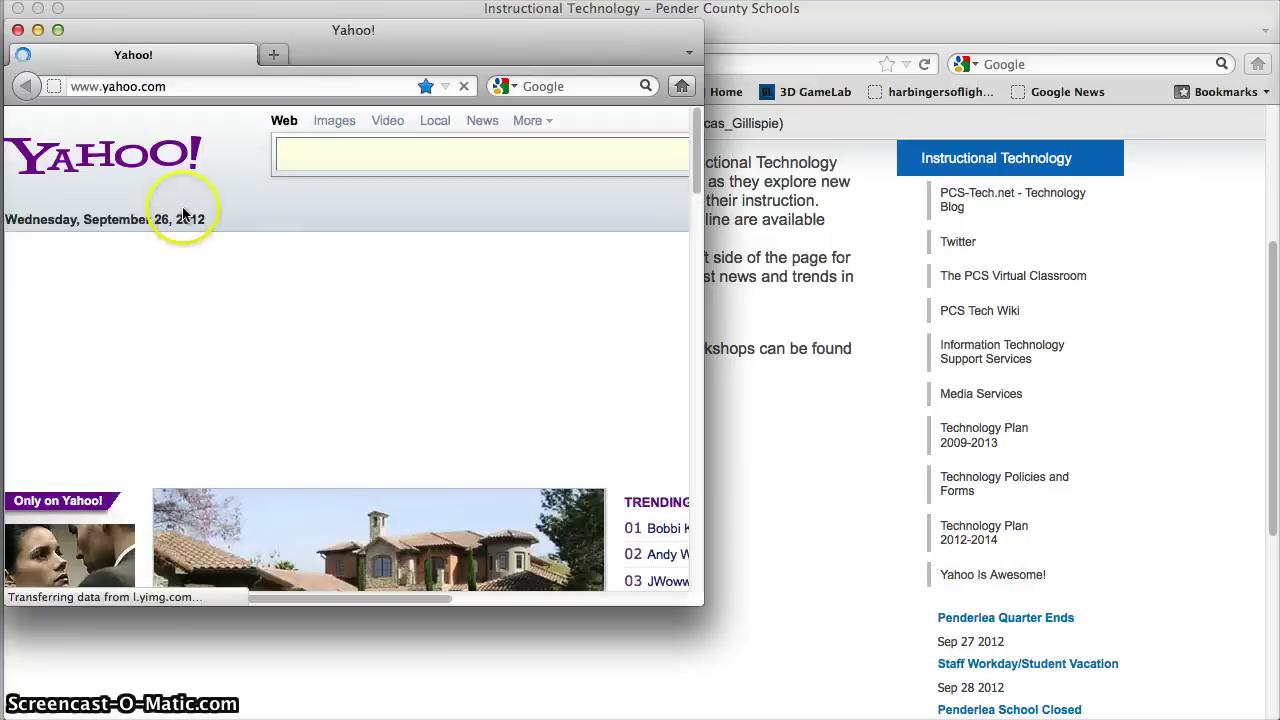
click(18, 35)
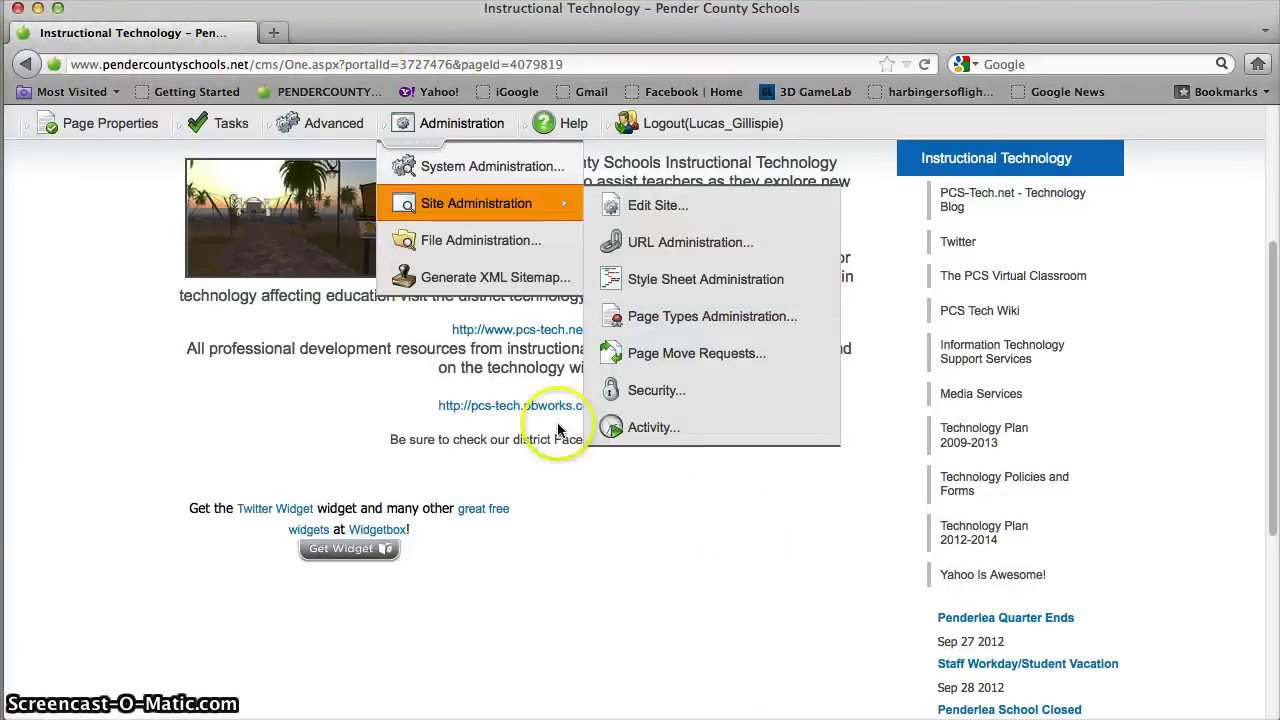
Step: In Manage Sub-pages > Page Status, set Yahoo Is Awesome! to Hide Section and close the window
scroll(100, 434, up, 5)
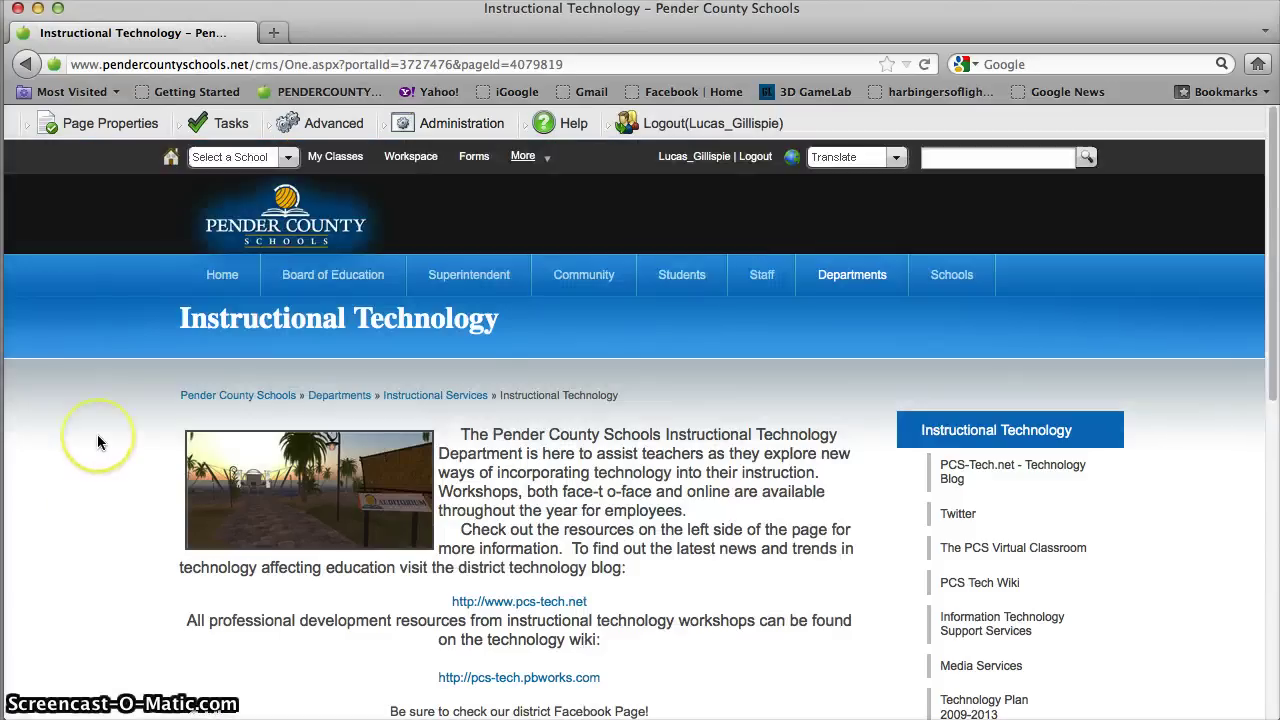
mouse_move(110, 124)
mouse_move(88, 355)
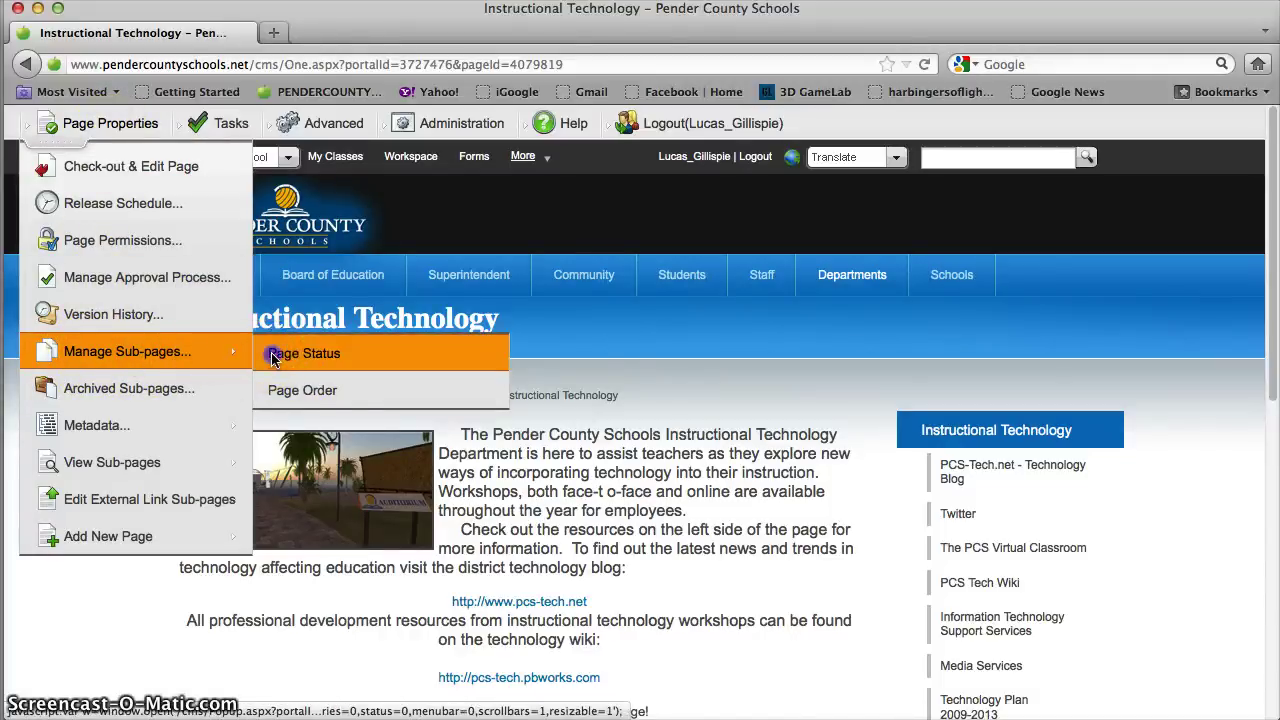
click(270, 354)
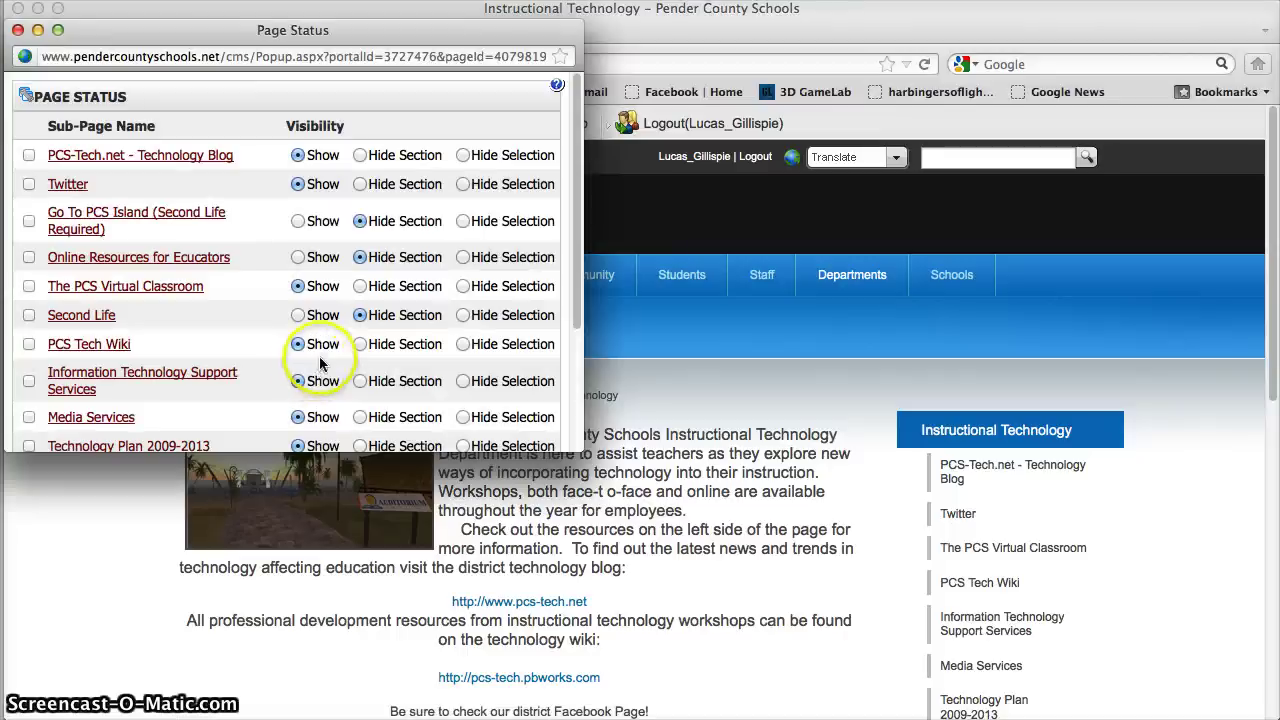
scroll(469, 287, down, 5)
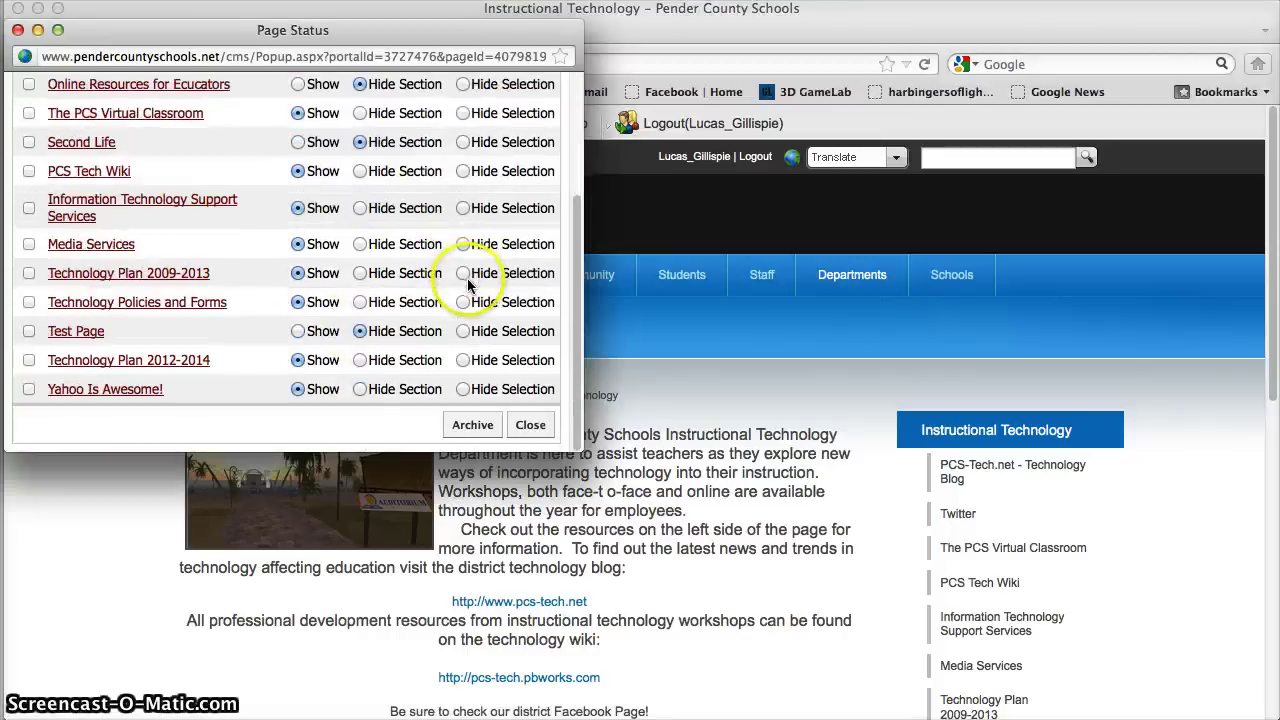
click(361, 389)
click(359, 389)
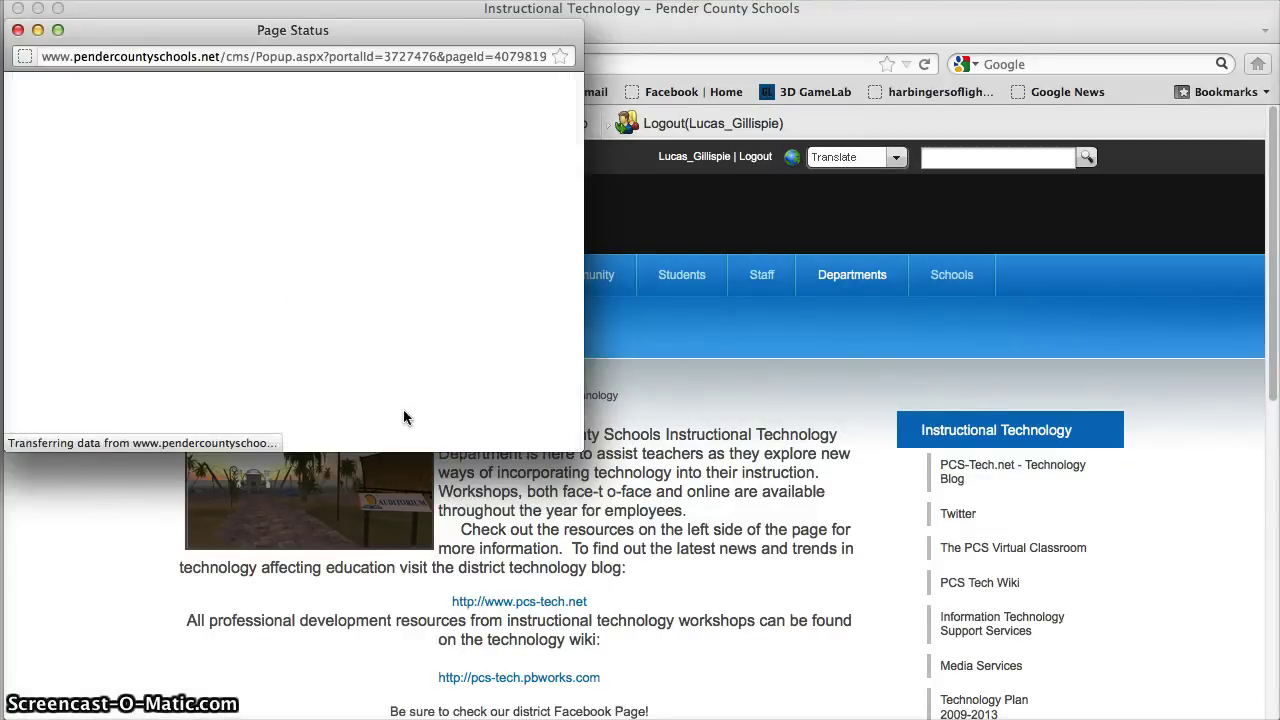
scroll(403, 417, down, 5)
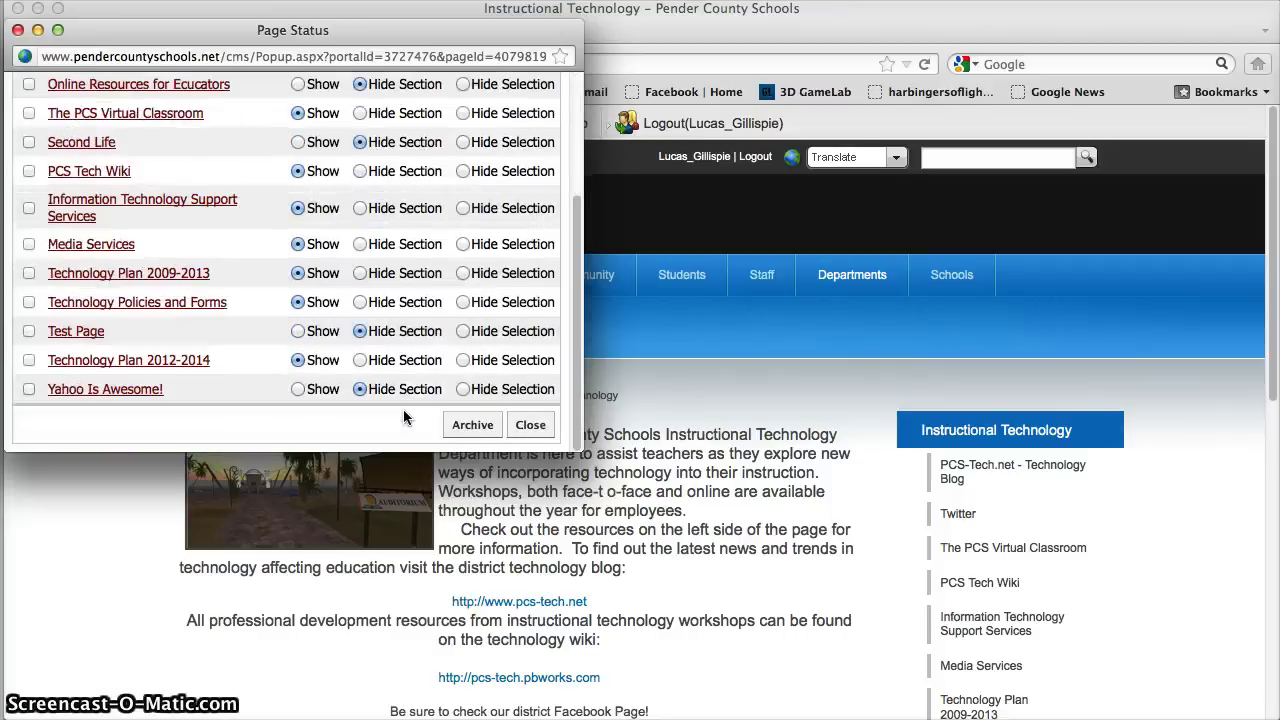
click(531, 425)
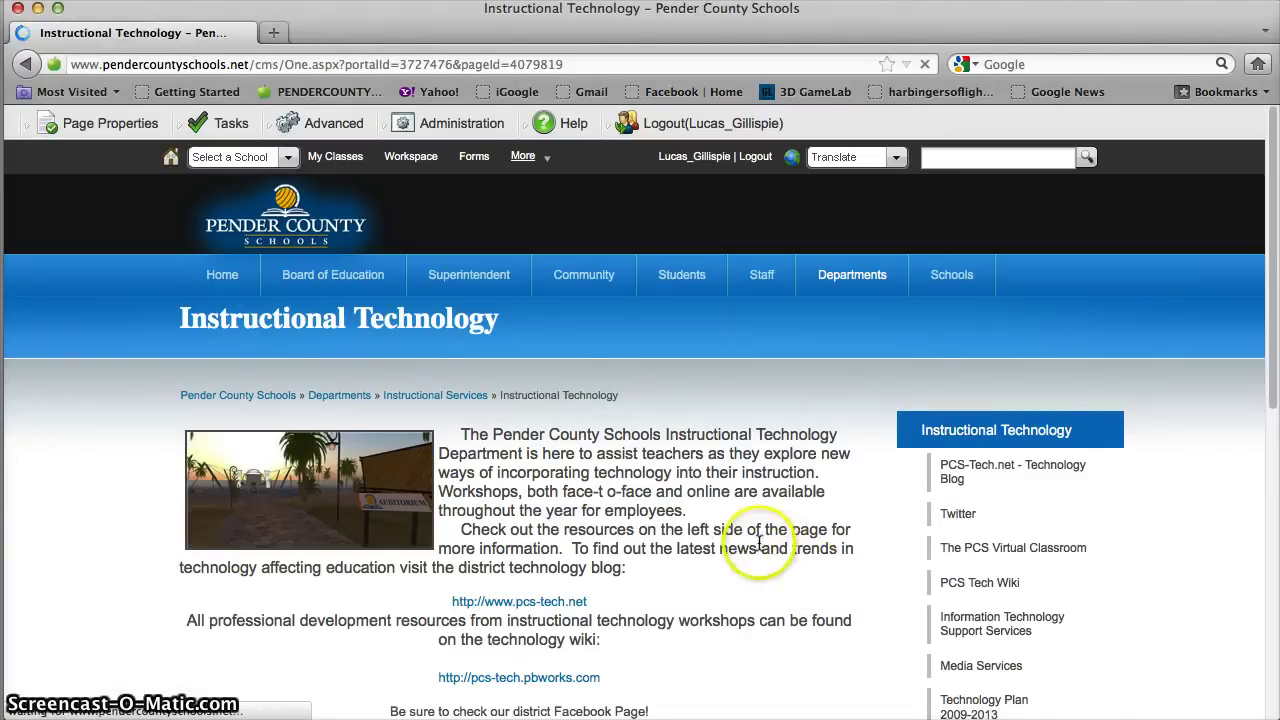
Step: Scroll the reloaded Instructional Technology page to confirm the sidebar no longer lists Yahoo Is Awesome!
scroll(757, 543, down, 4)
scroll(758, 541, down, 3)
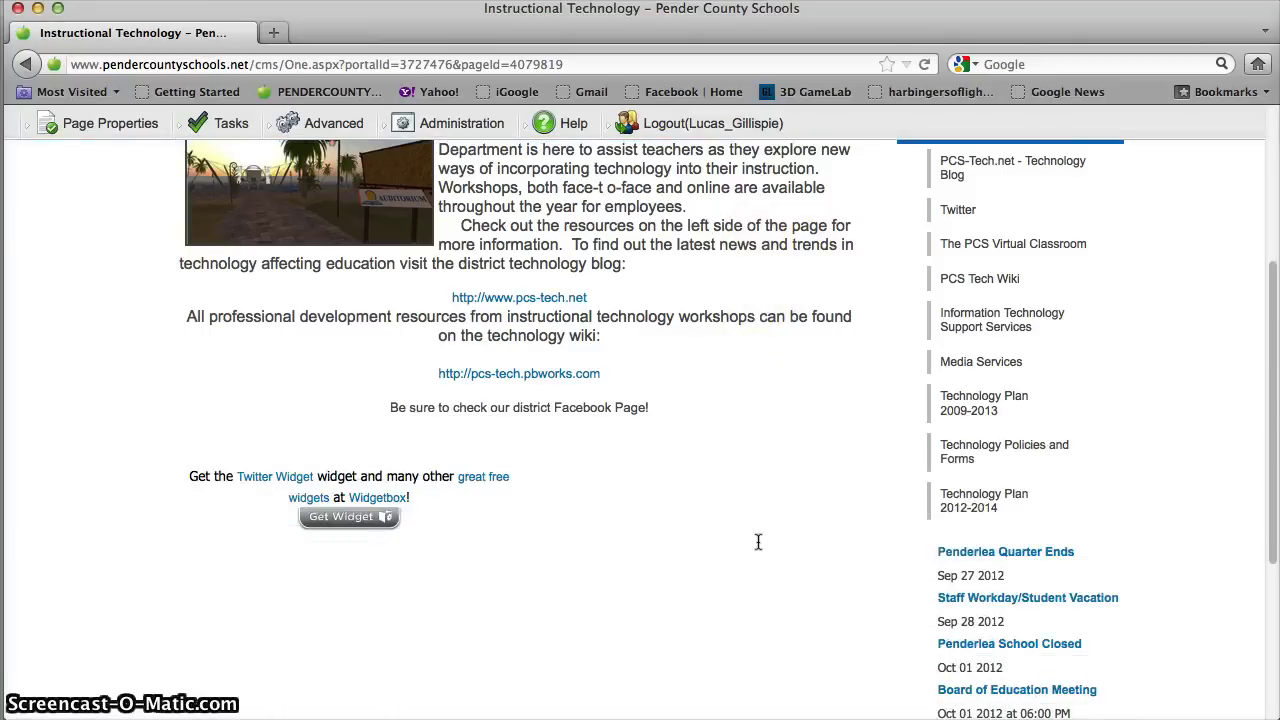
scroll(757, 545, up, 3)
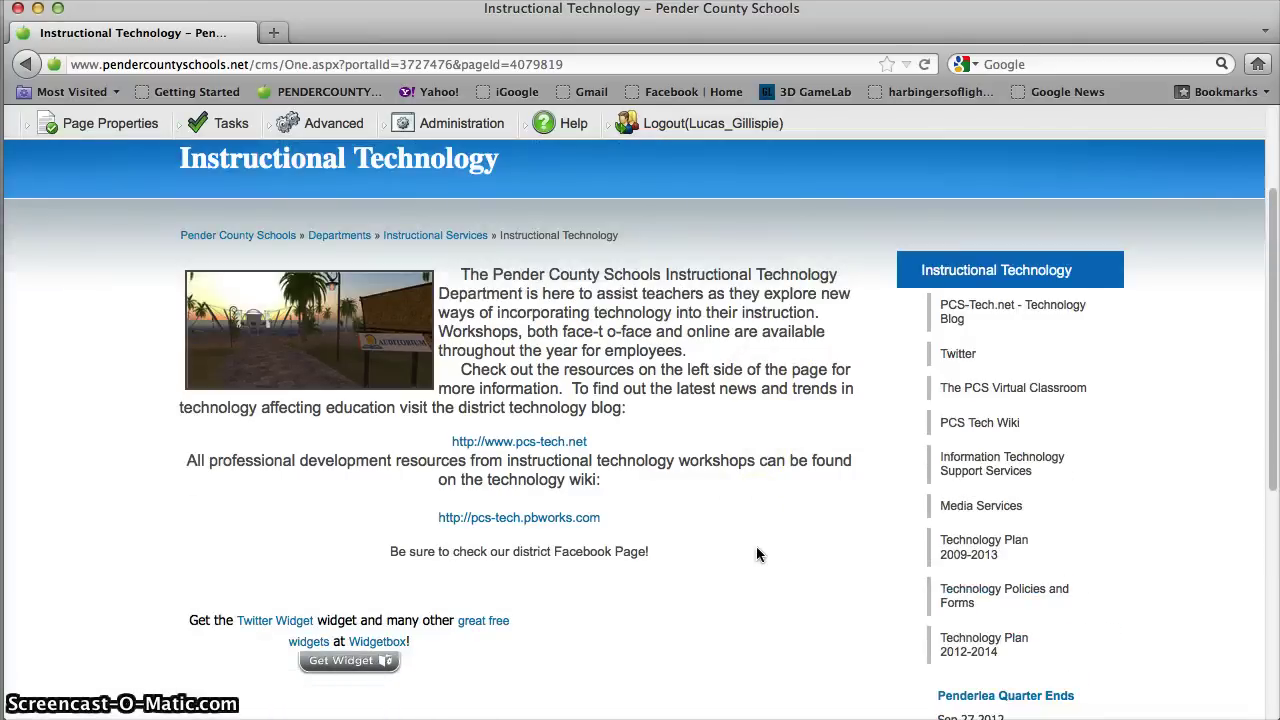
scroll(758, 546, up, 2)
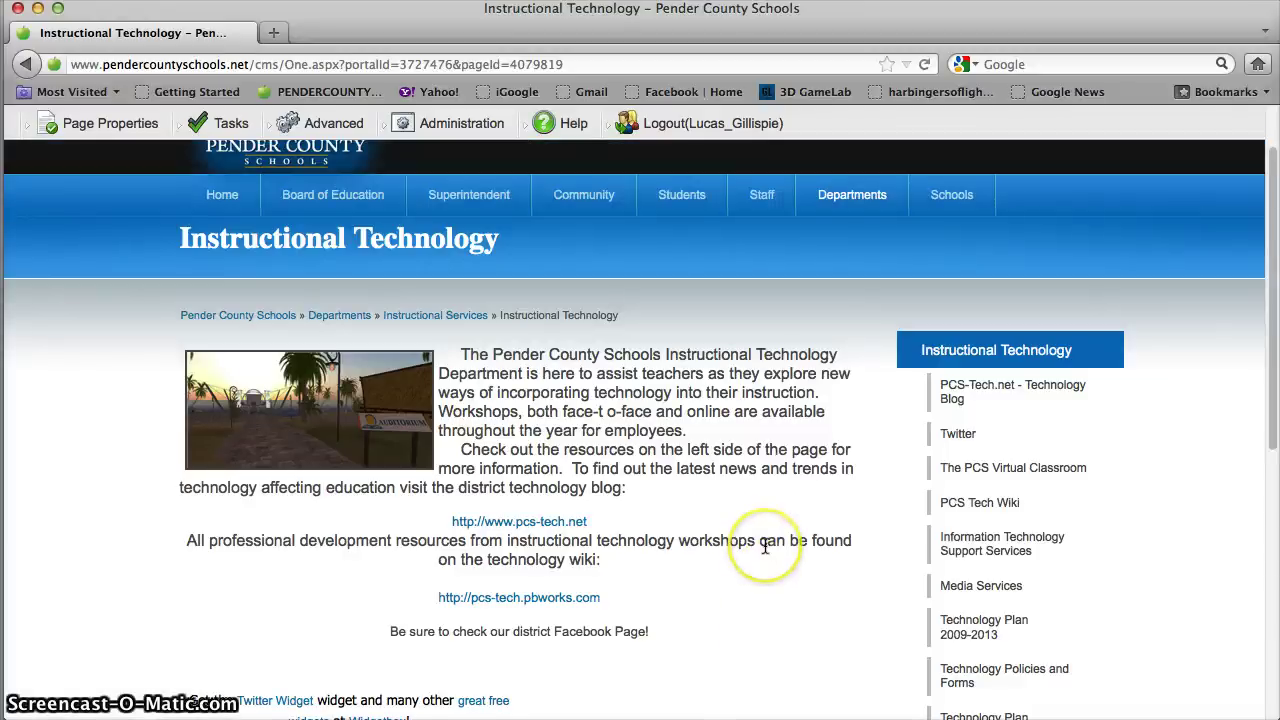